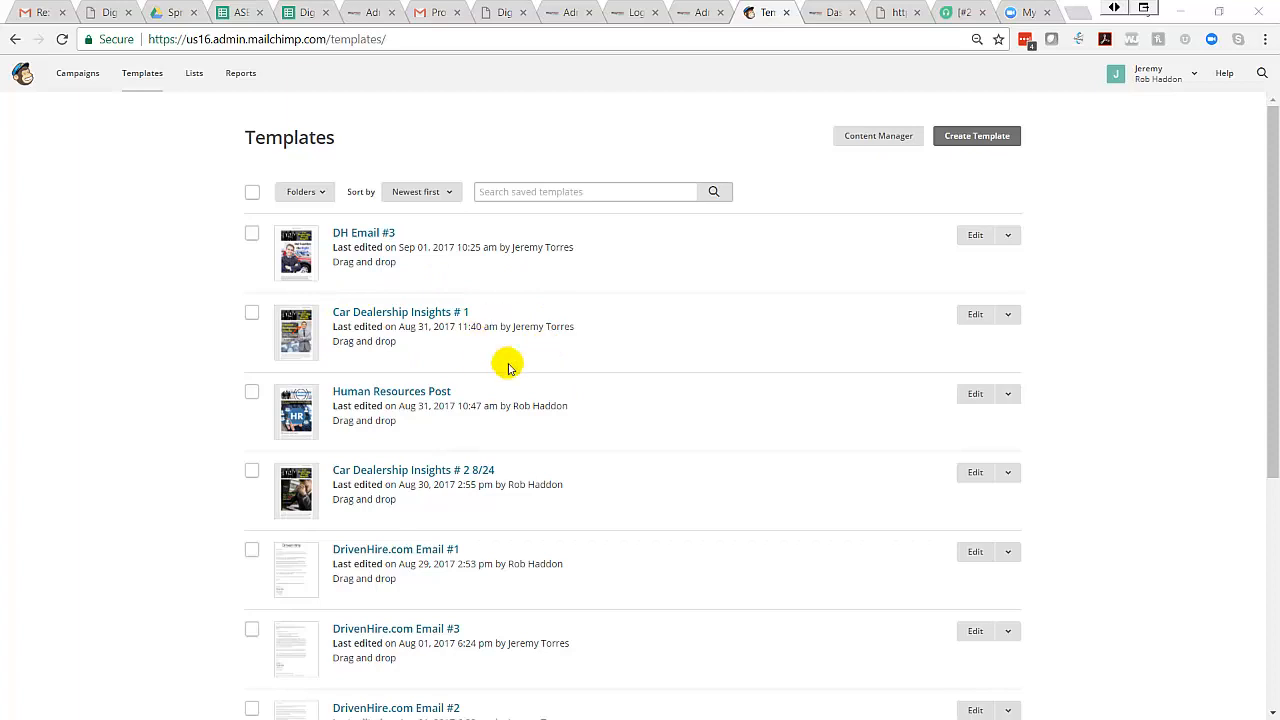
# Step: Replicate the "Car Dealership Insights # 1" template and rename the copy "9/1/17 (Car Dealership Hiring Insights #3)"
pyautogui.click(1007, 314)
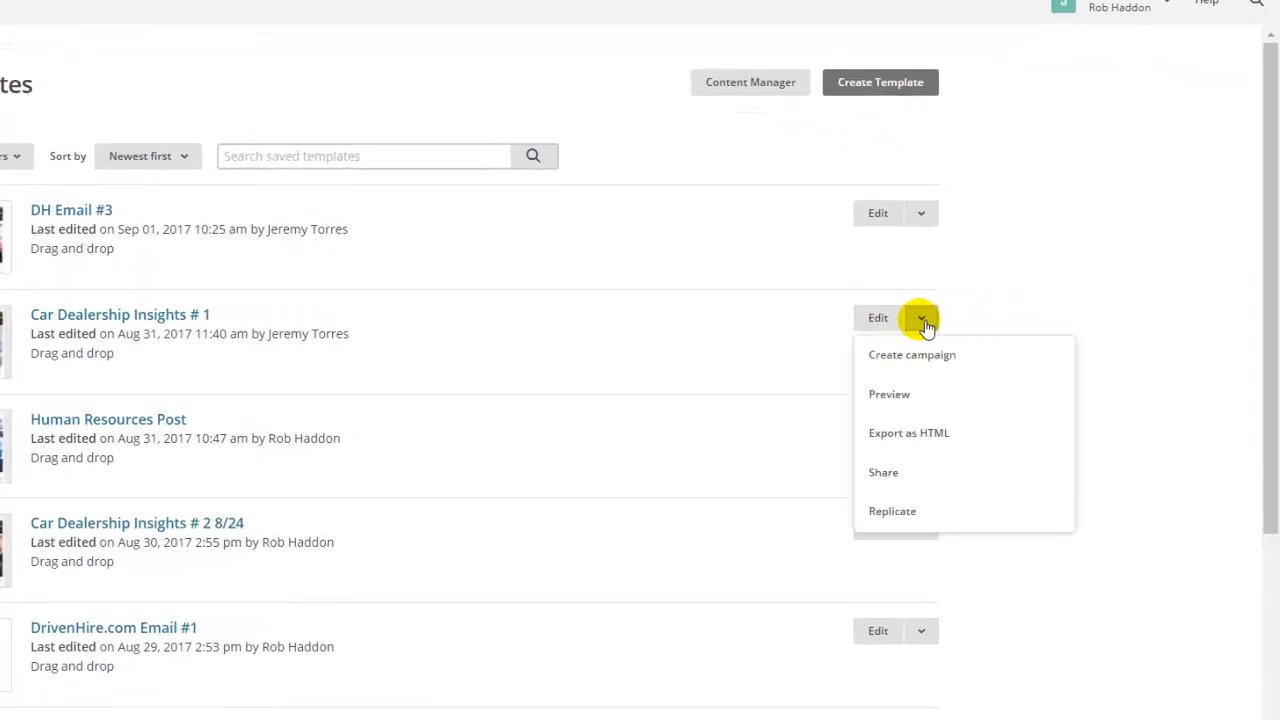
pyautogui.click(905, 513)
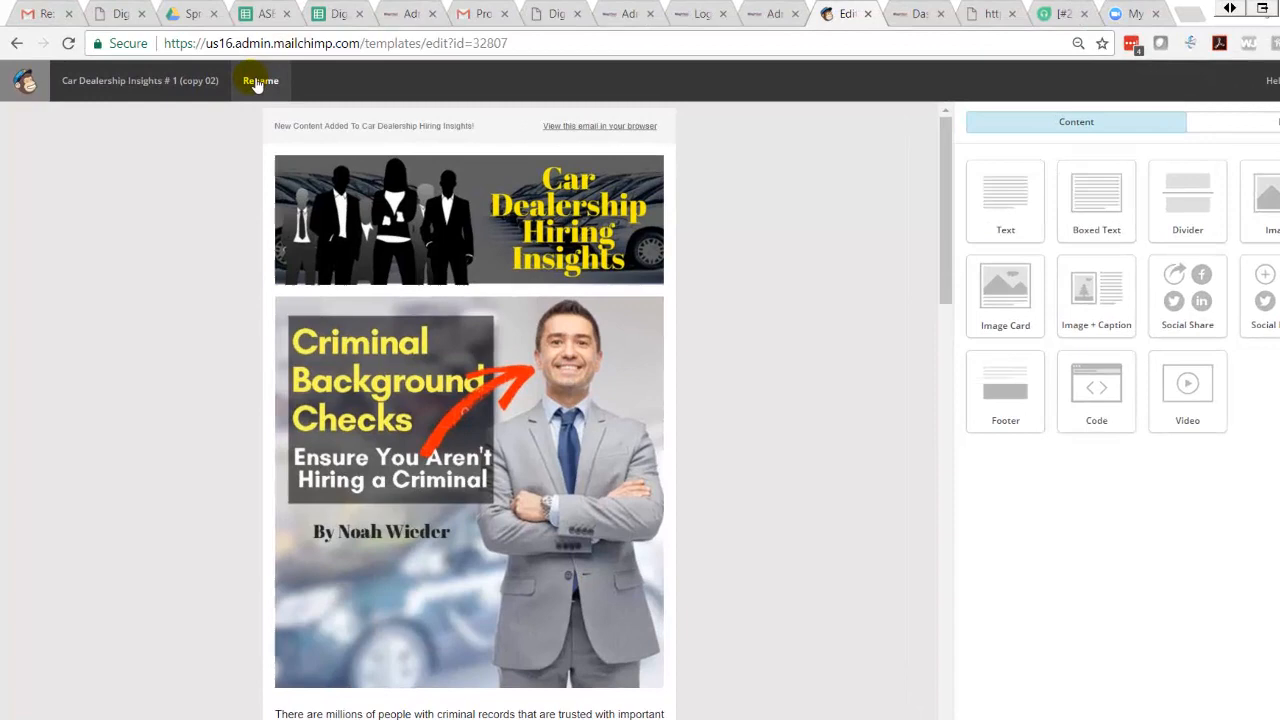
pyautogui.click(231, 75)
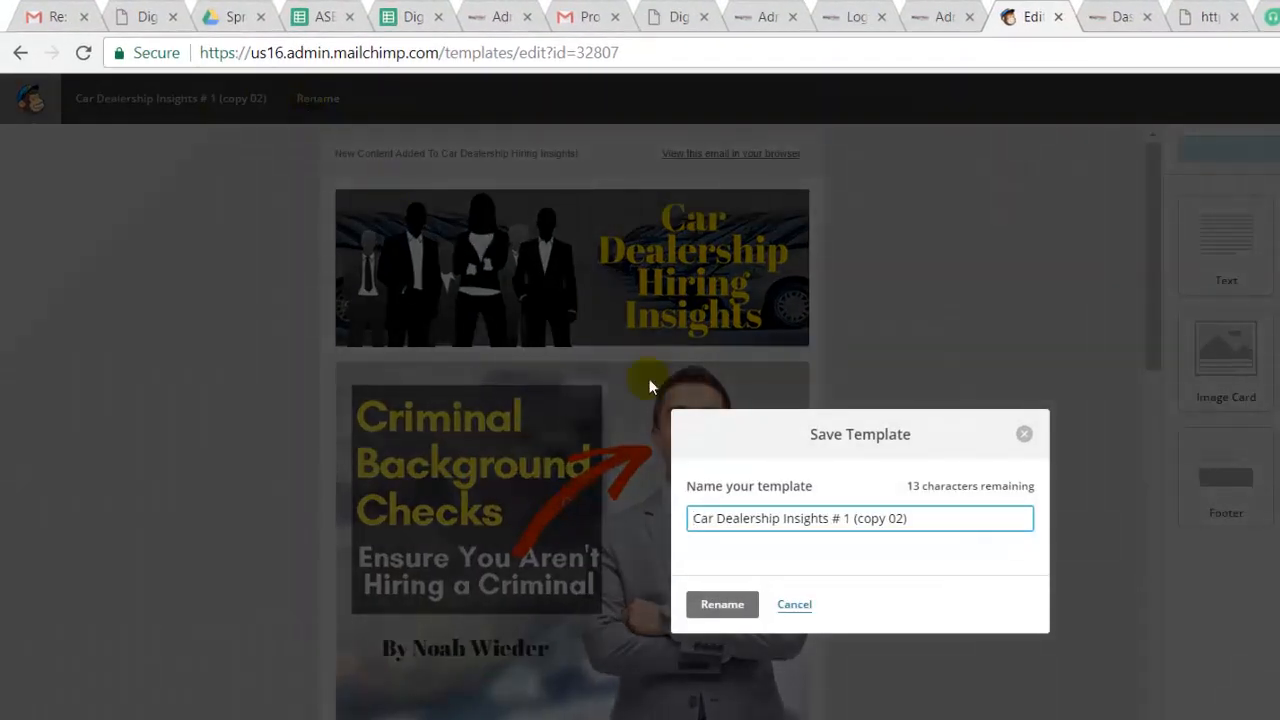
pyautogui.click(929, 524)
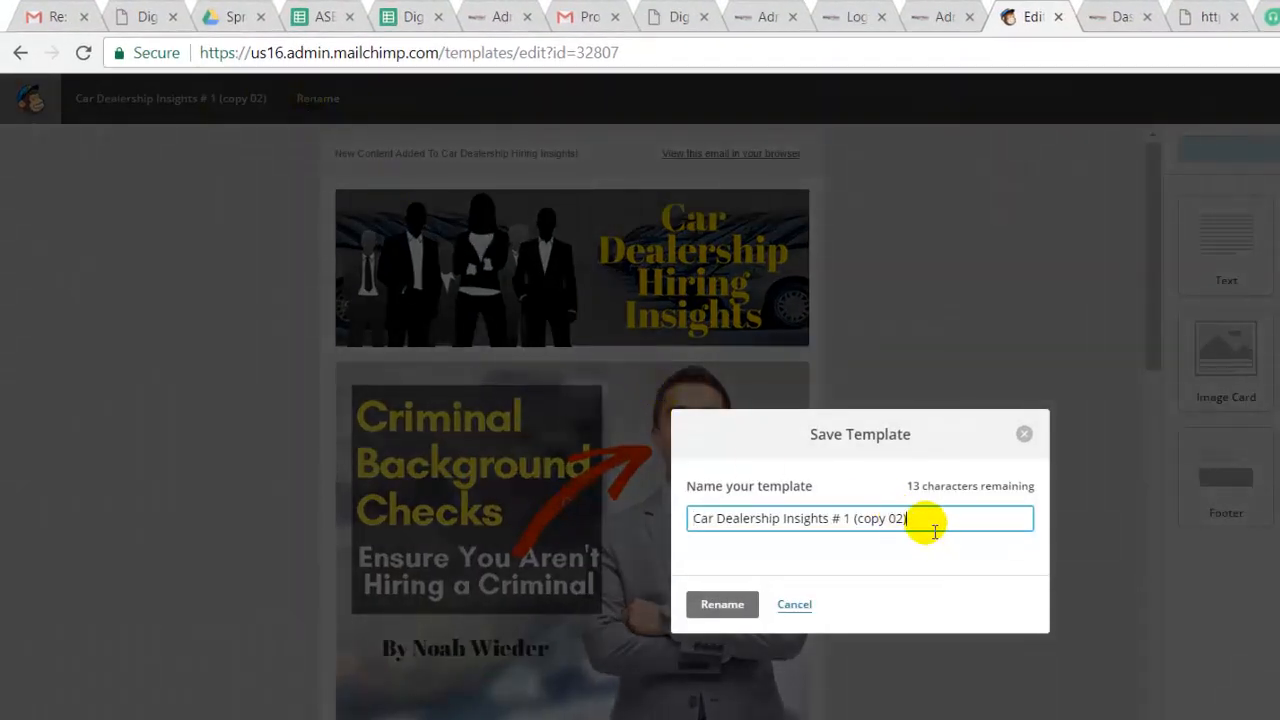
pyautogui.moveTo(934, 531); pyautogui.dragTo(697, 527)
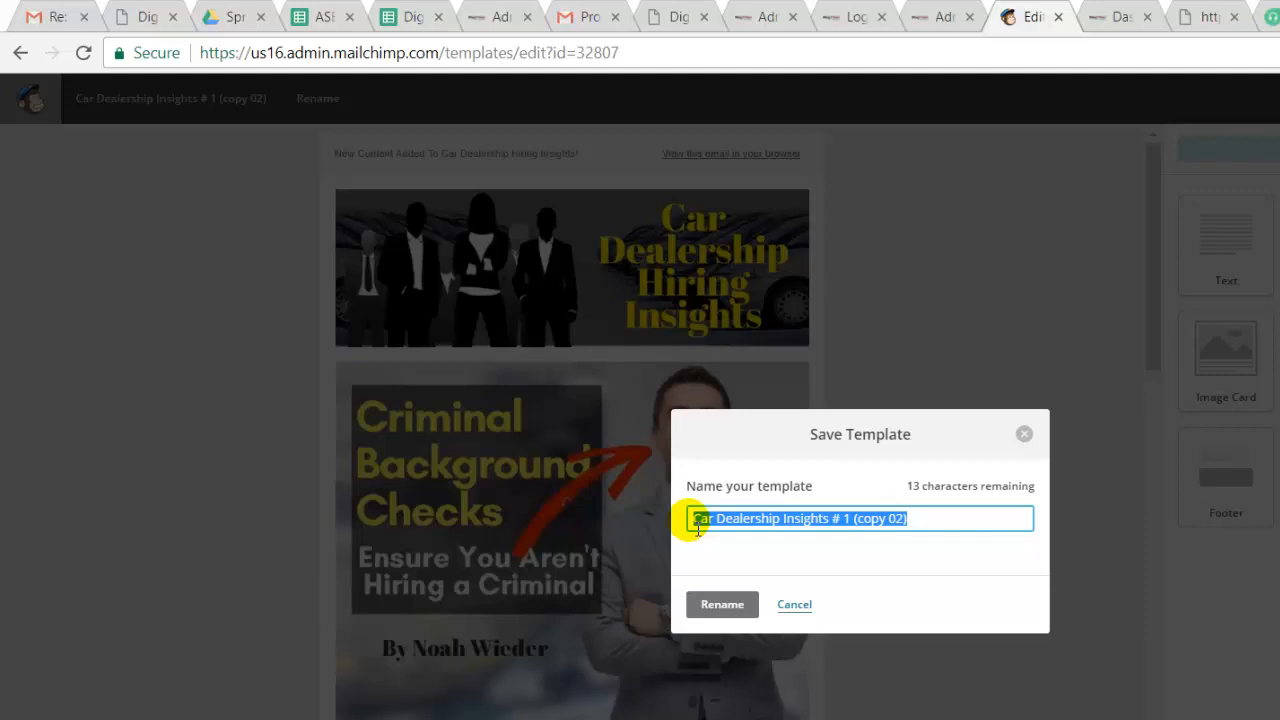
pyautogui.write('9/1/17 (')
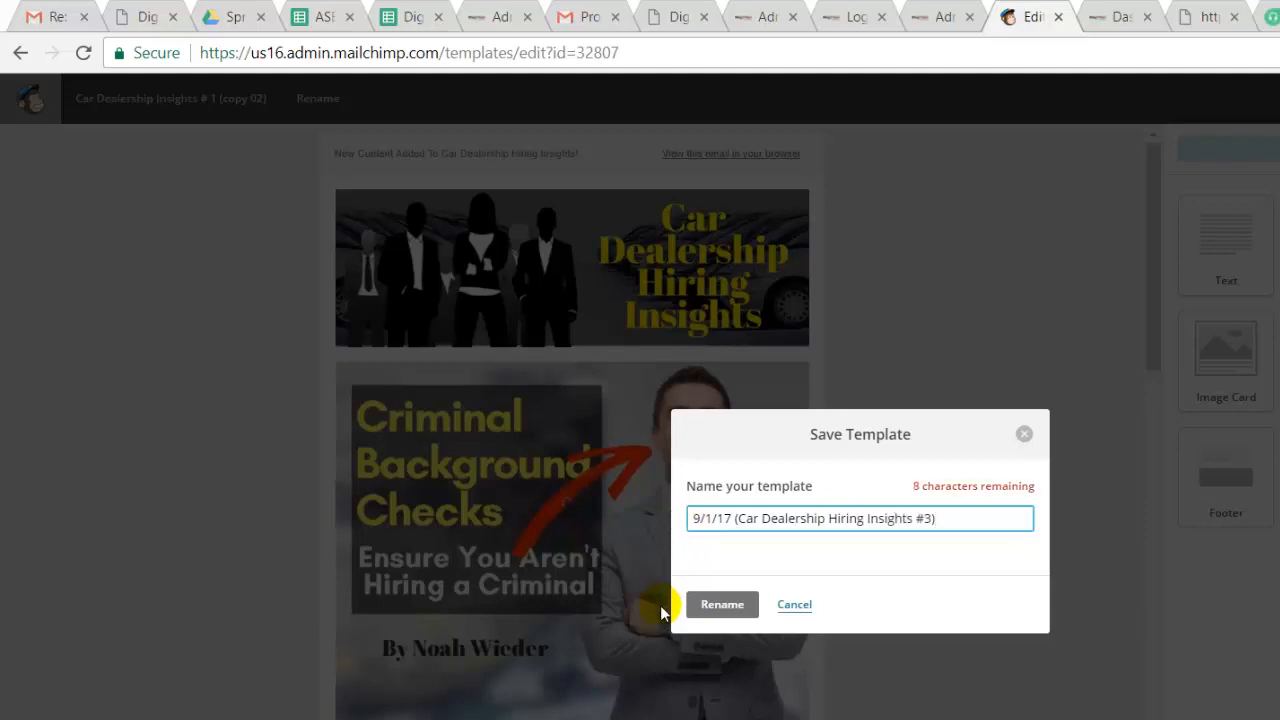
pyautogui.click(702, 604)
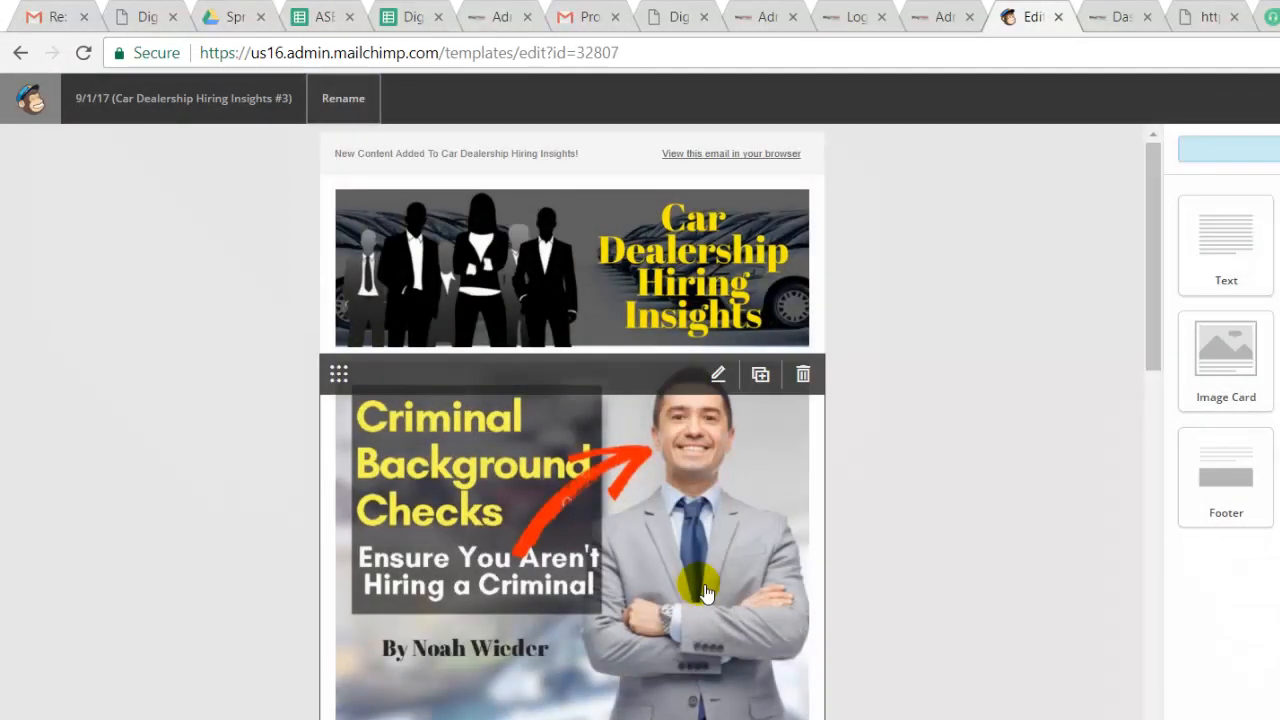
# Step: Replace the main "Criminal Background Checks" image below the header banner with an upload of Driven Hire 3.jpg
pyautogui.scroll(-20, 447, 502)
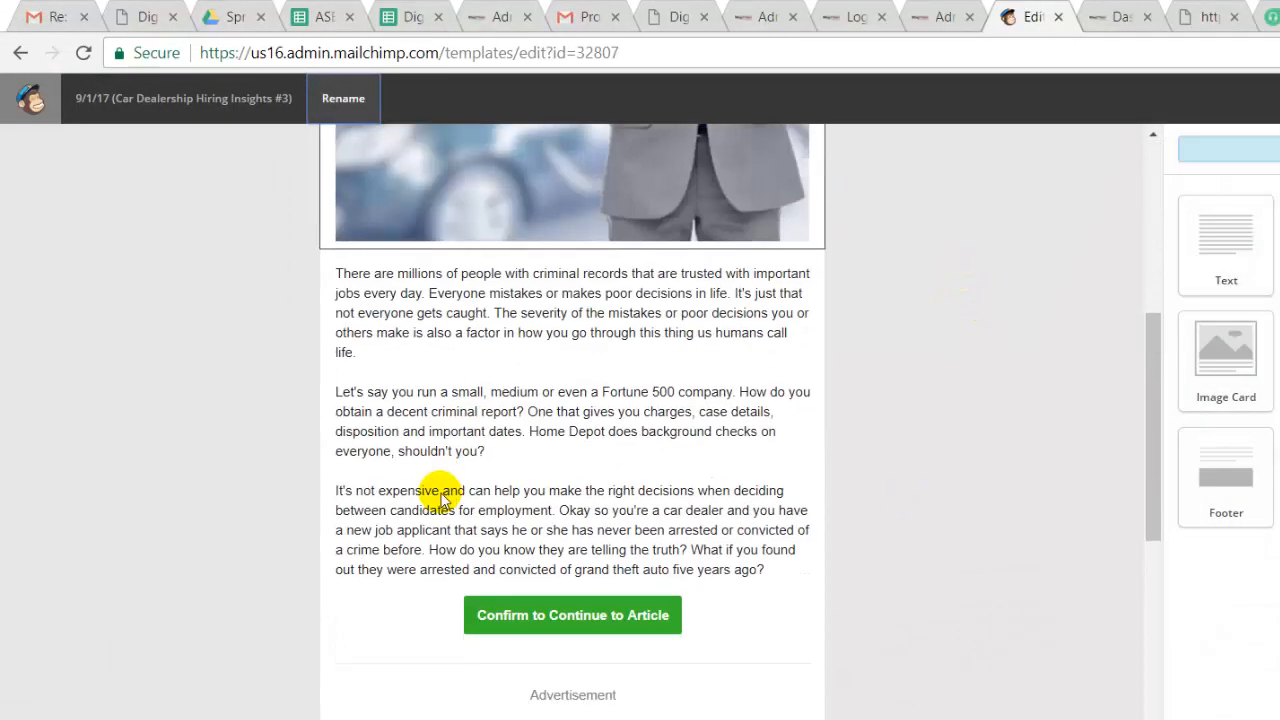
pyautogui.scroll(15, 470, 617)
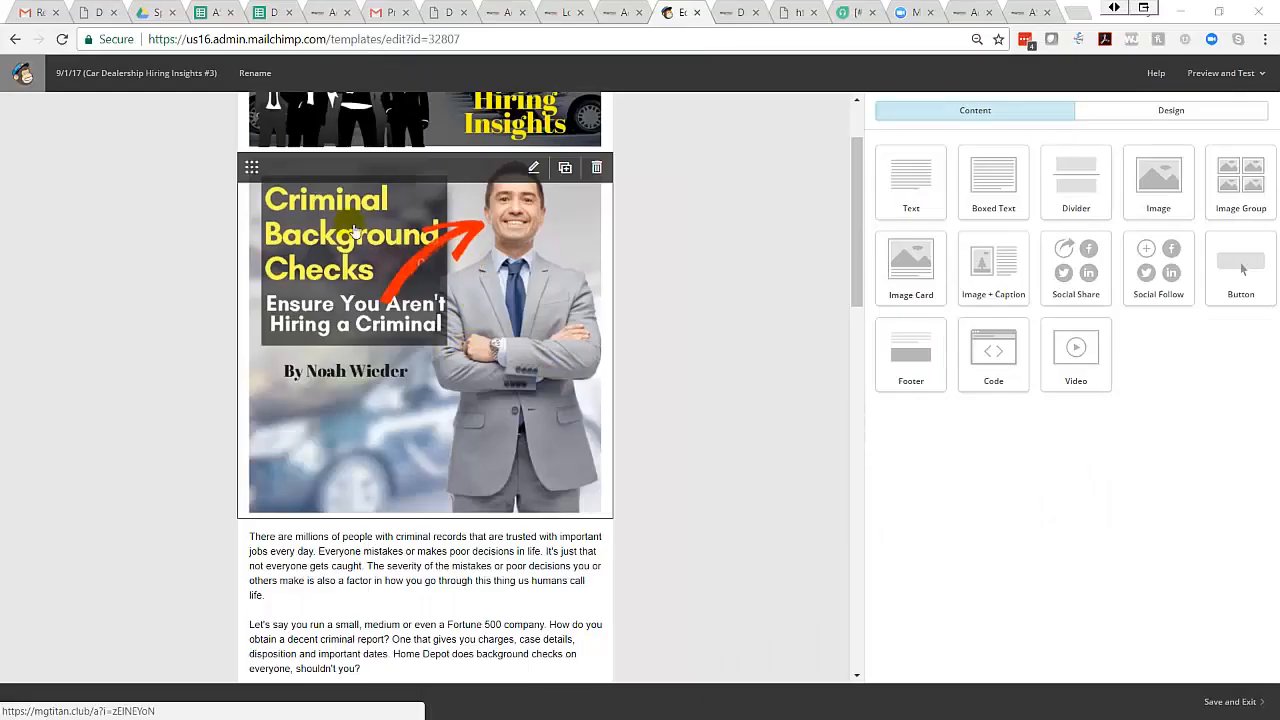
pyautogui.click(358, 287)
pyautogui.click(577, 247)
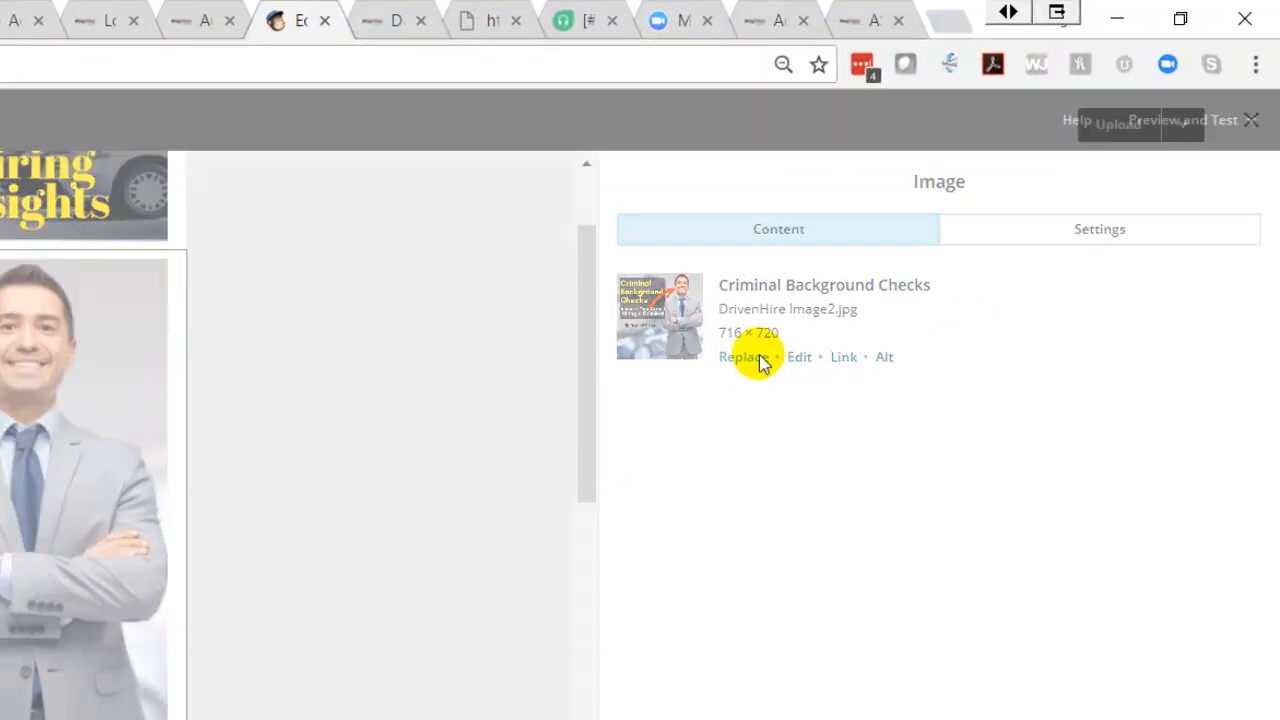
pyautogui.click(866, 274)
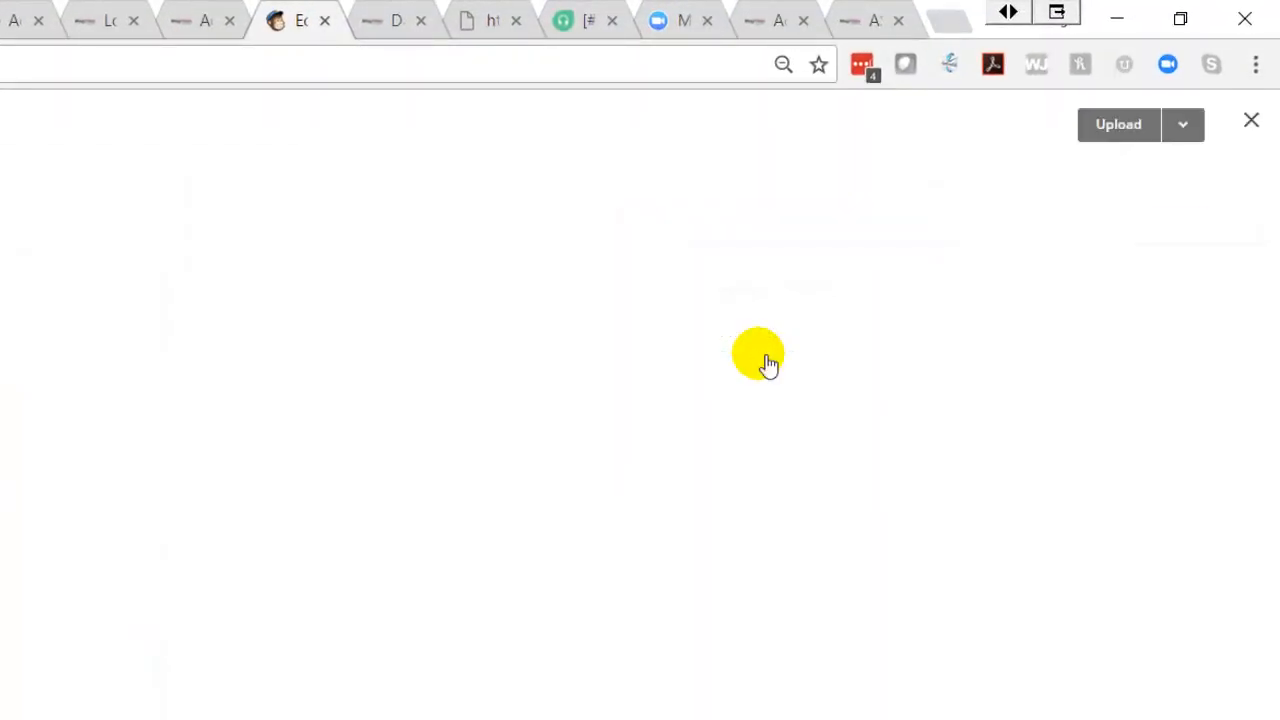
pyautogui.click(1100, 126)
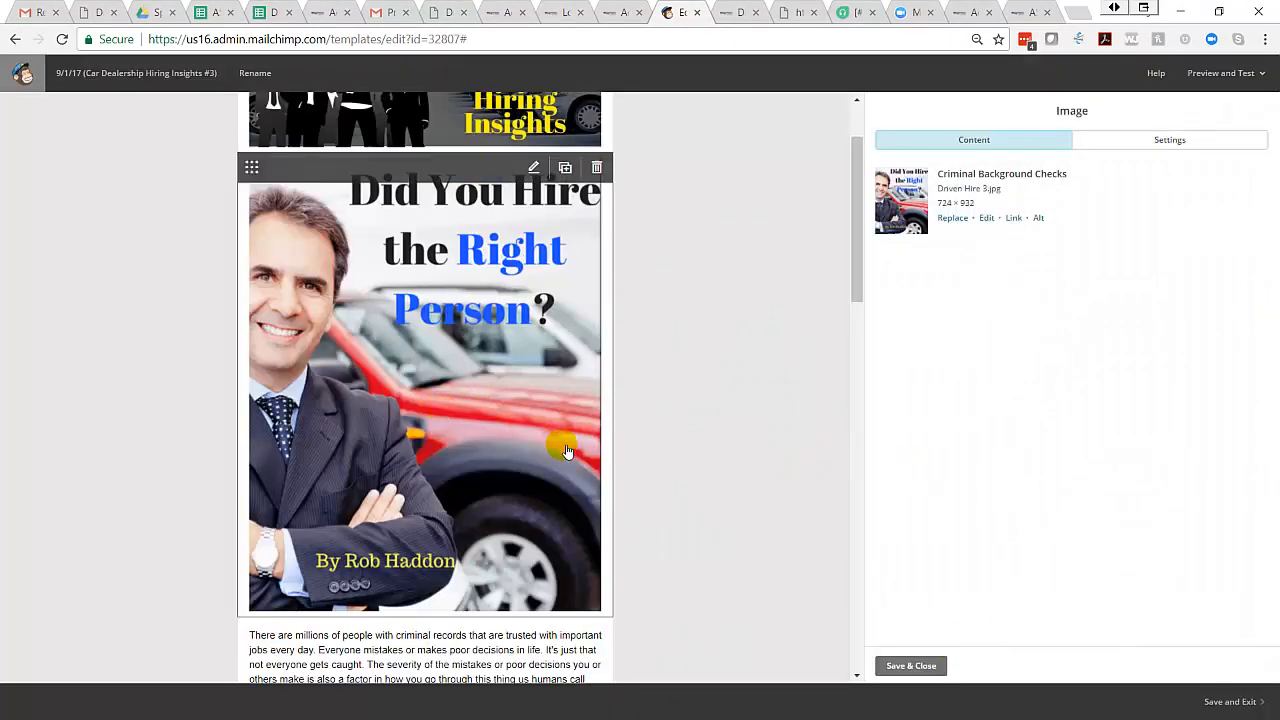
# Step: Set the main image's alt text to "Did You Hire the Right Person?" and save the image block
pyautogui.click(1013, 218)
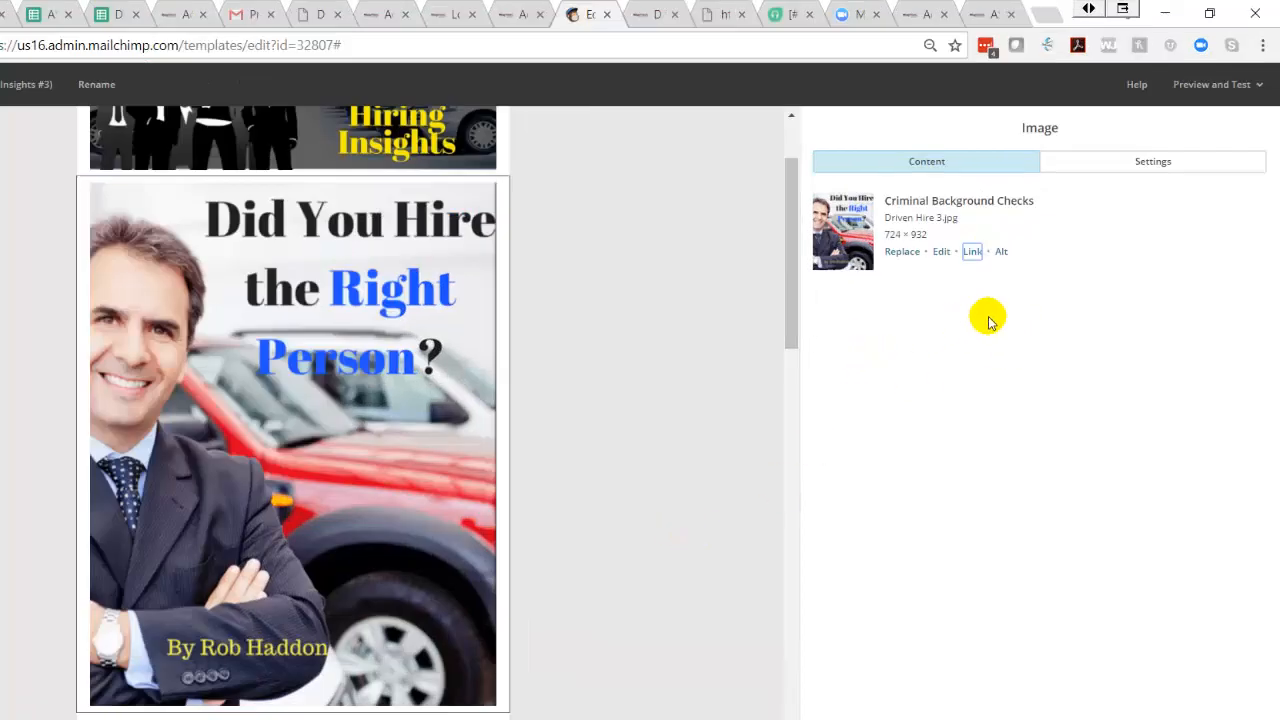
pyautogui.click(1002, 252)
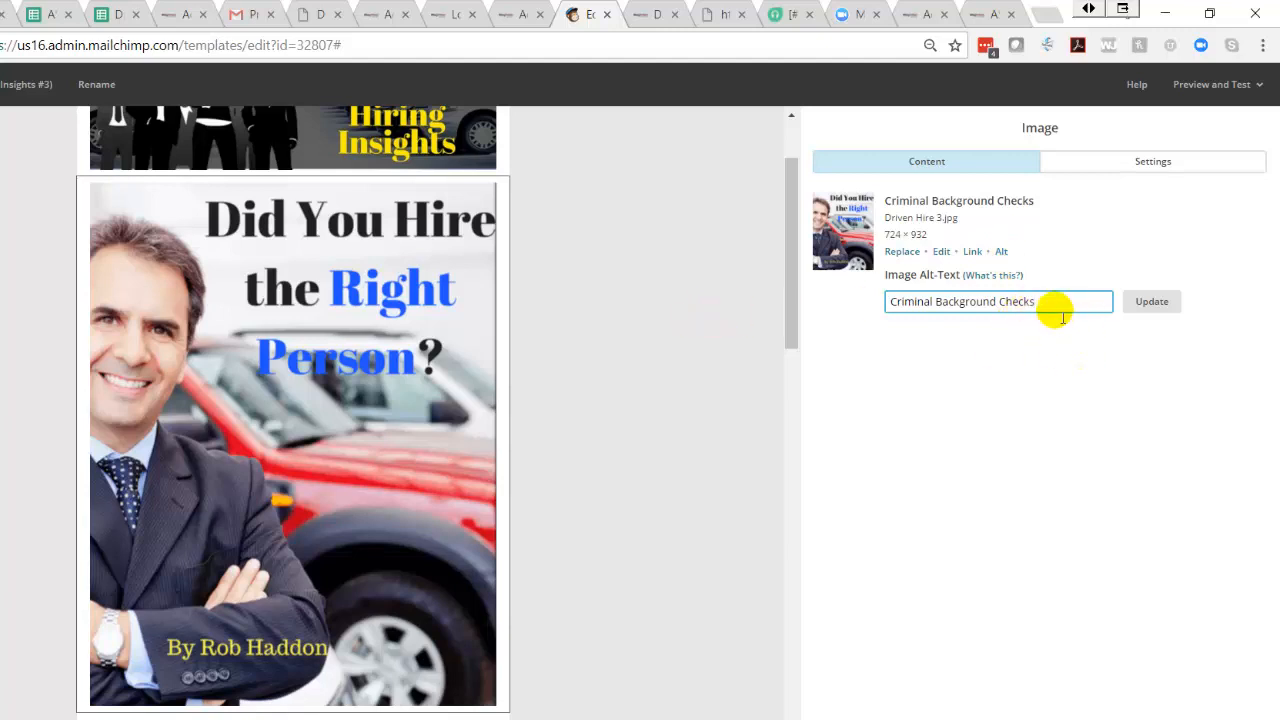
pyautogui.moveTo(1036, 301); pyautogui.dragTo(840, 290)
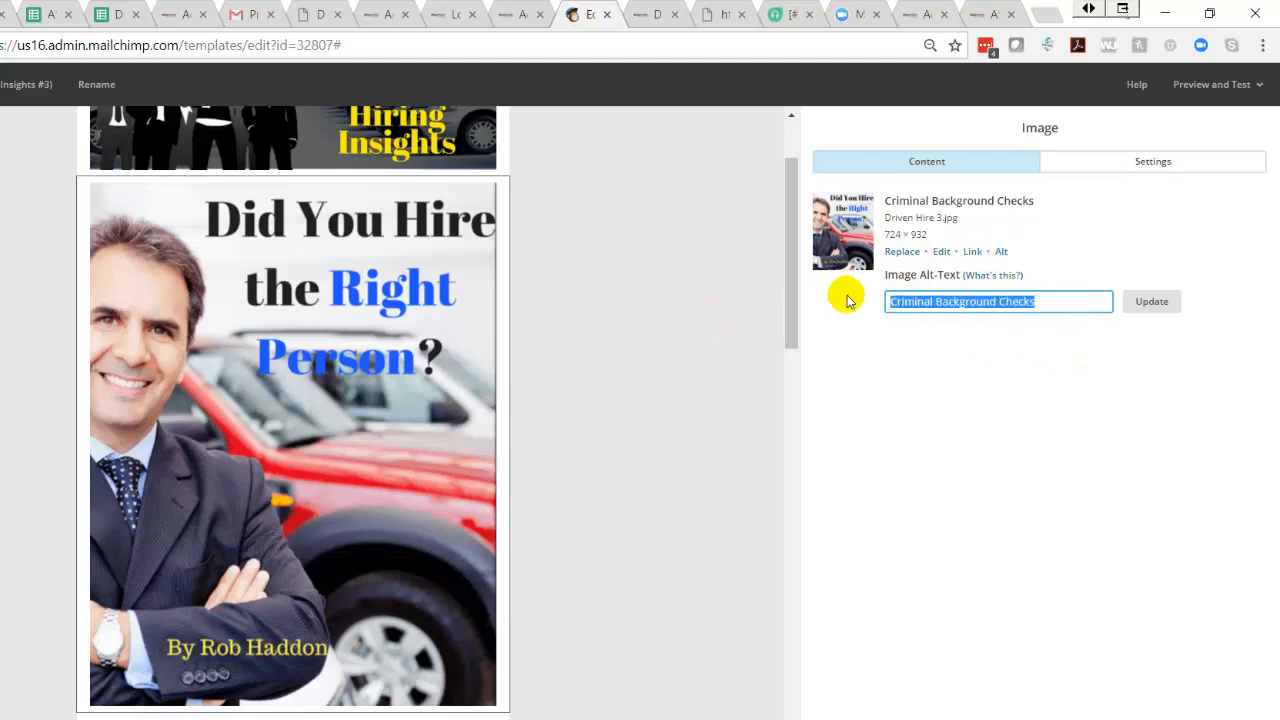
pyautogui.write('Did Yo')
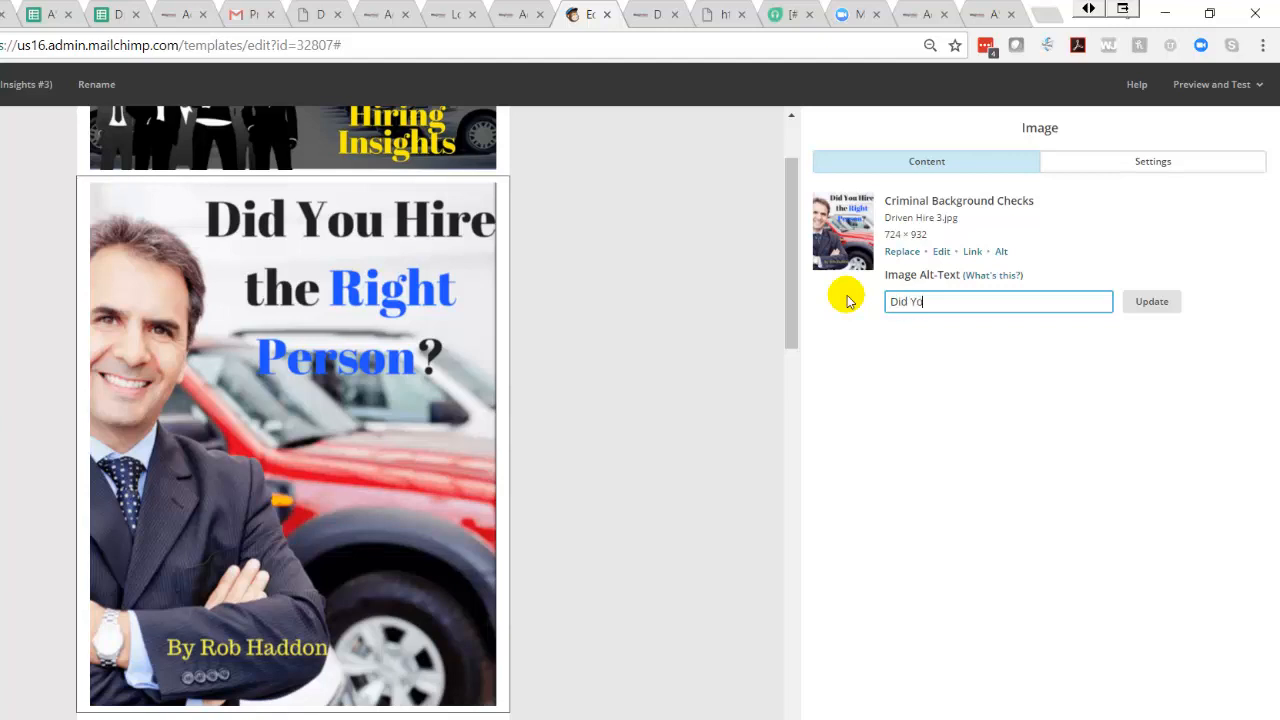
pyautogui.write('u Hire the Right Person?')
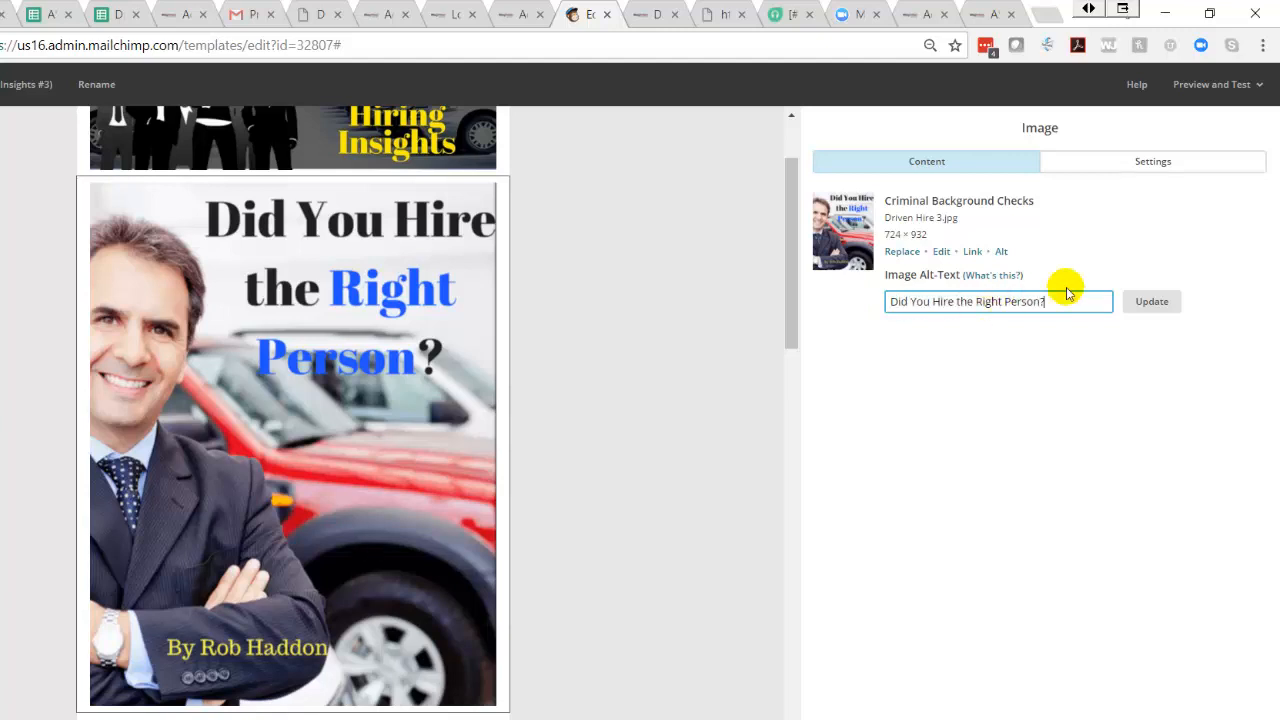
pyautogui.click(1145, 301)
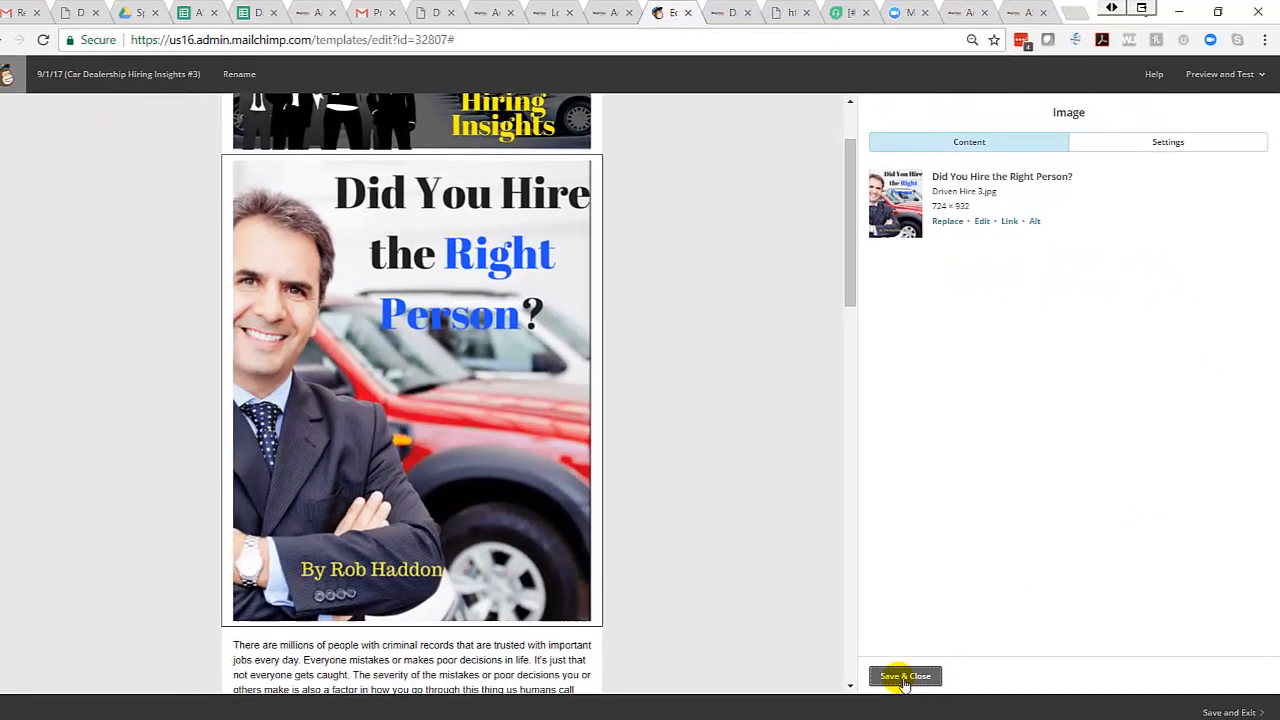
pyautogui.click(884, 717)
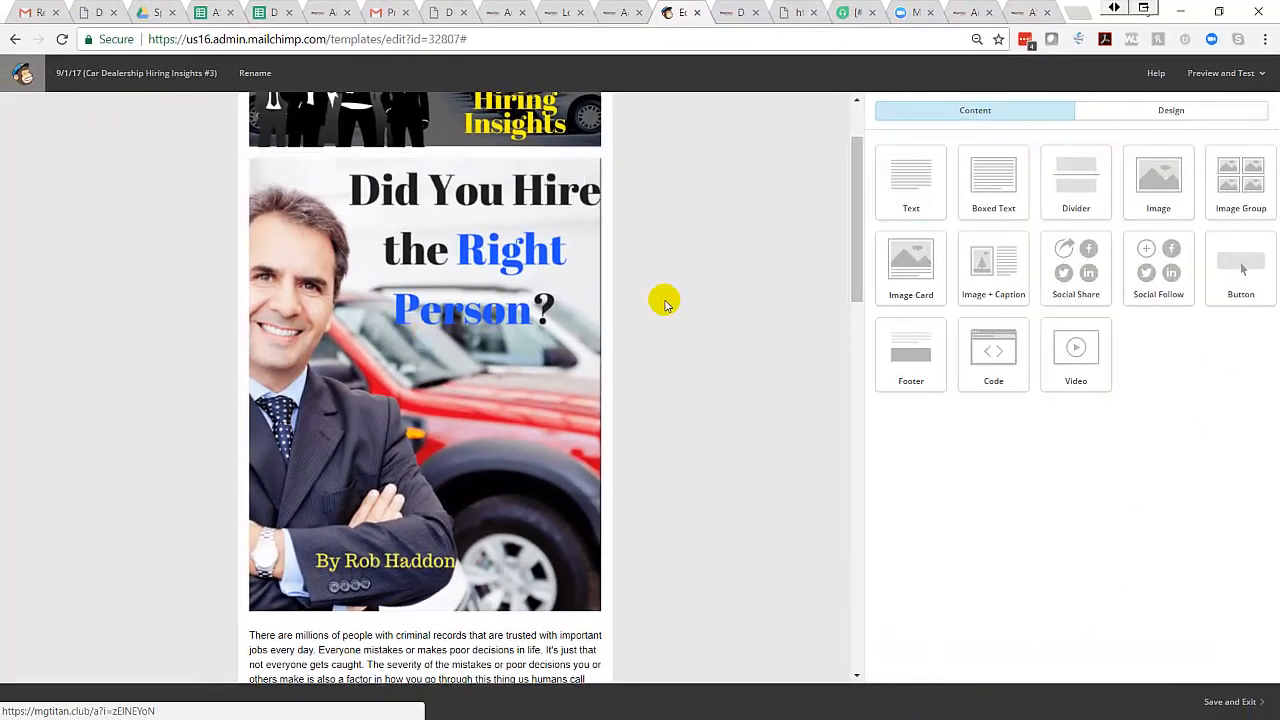
# Step: Open the article text block below the image for editing and copy the "You know you have to choose wisely" passage from Notepad
pyautogui.scroll(-3, 690, 305)
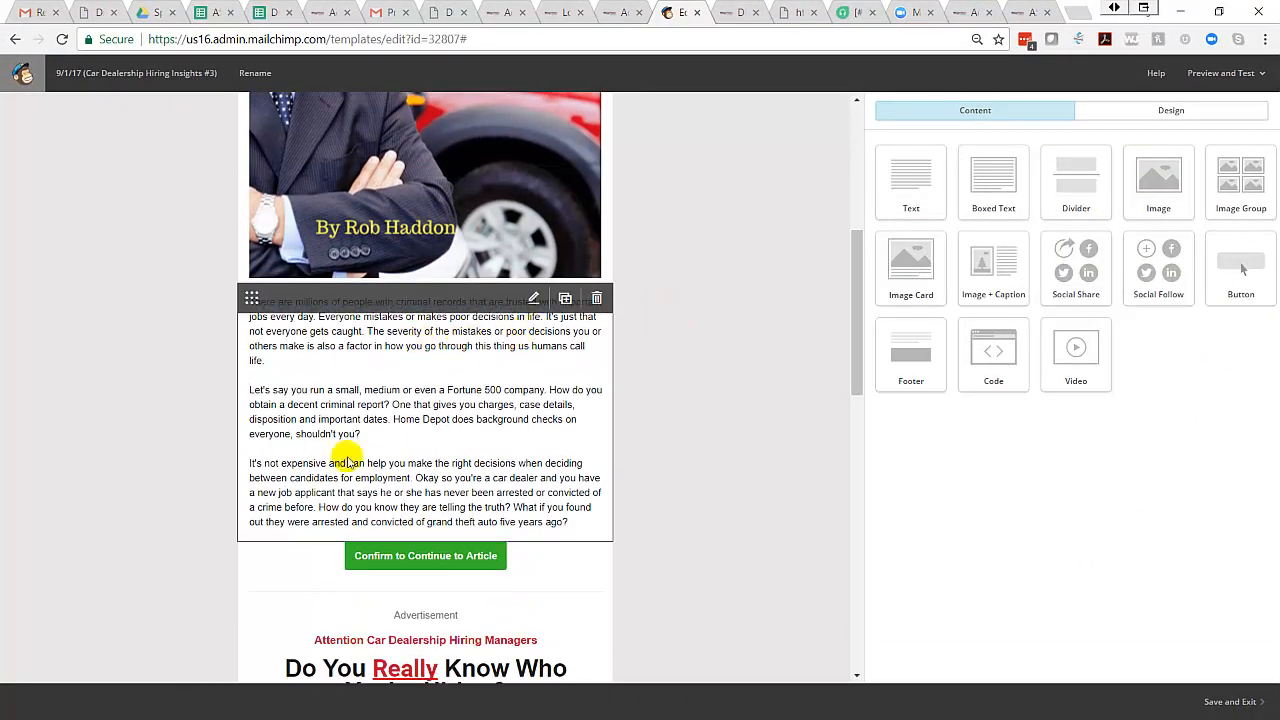
pyautogui.click(349, 361)
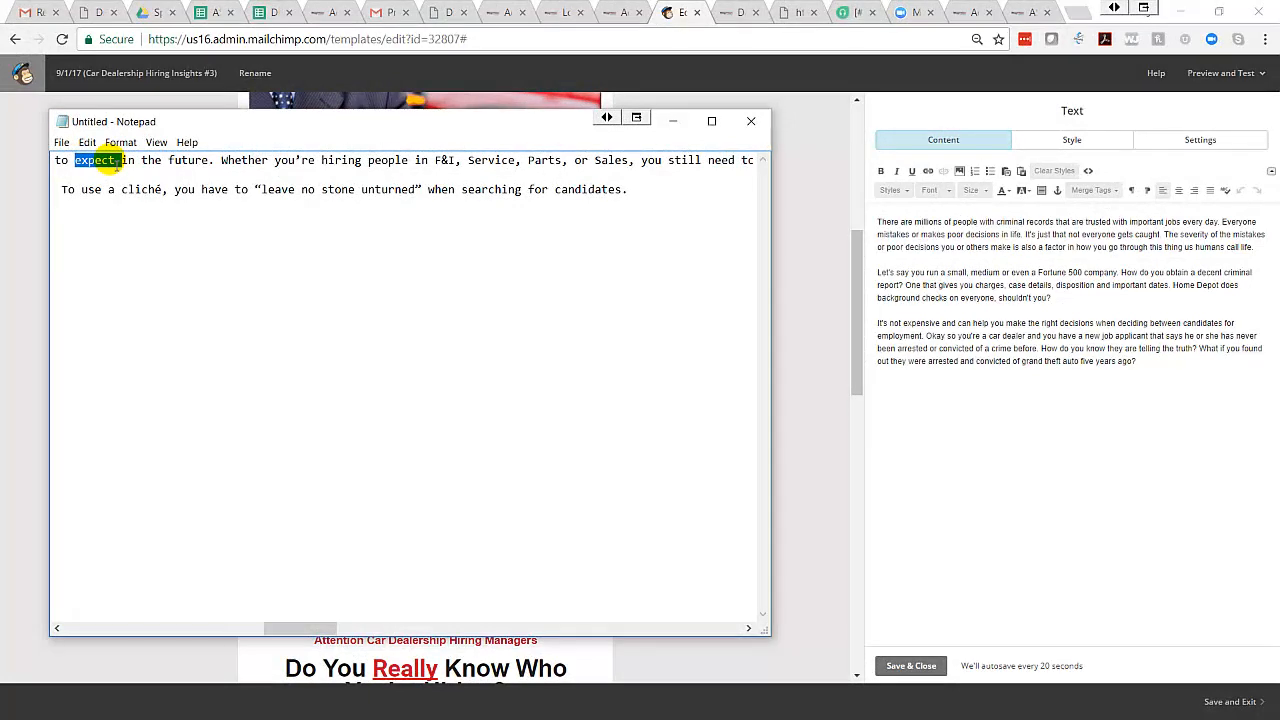
pyautogui.press('Home')
pyautogui.hotkey('shift', 'End')
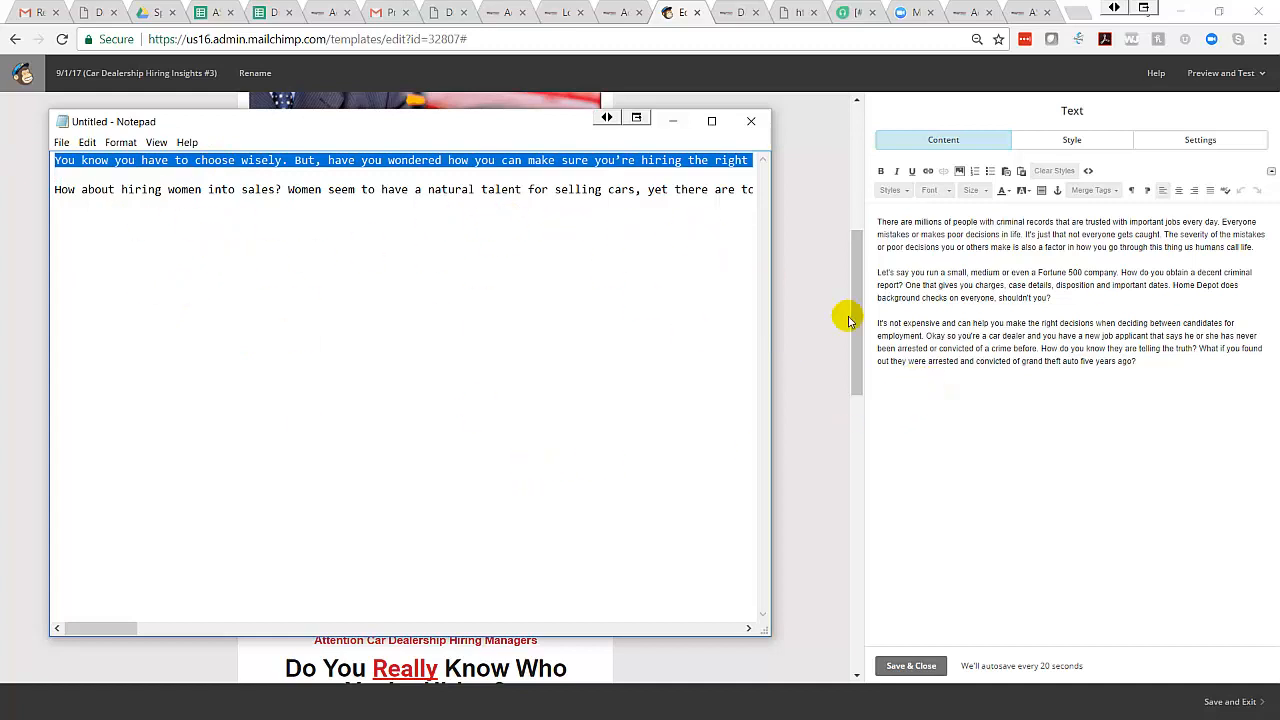
pyautogui.moveTo(486, 124); pyautogui.dragTo(1279, 285)
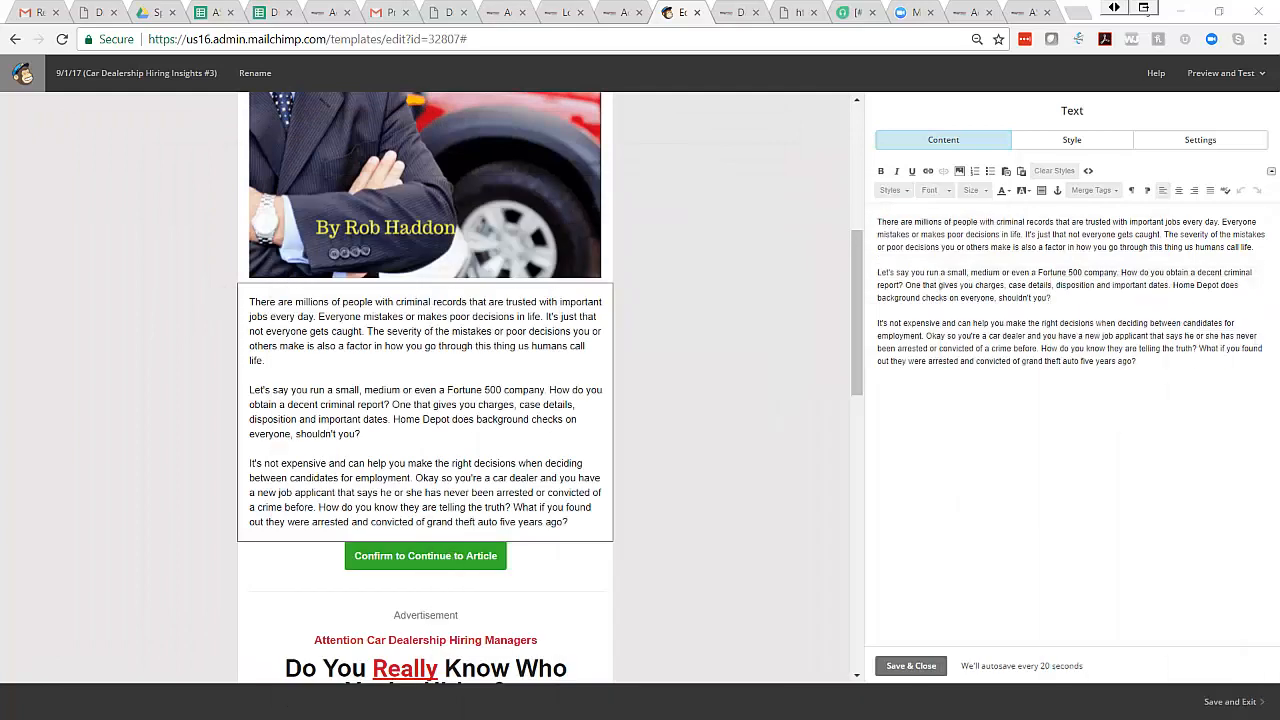
# Step: Replace all the article block's text with the copied passage starting "You know you have to choose wisely" and save the block
pyautogui.click(961, 251)
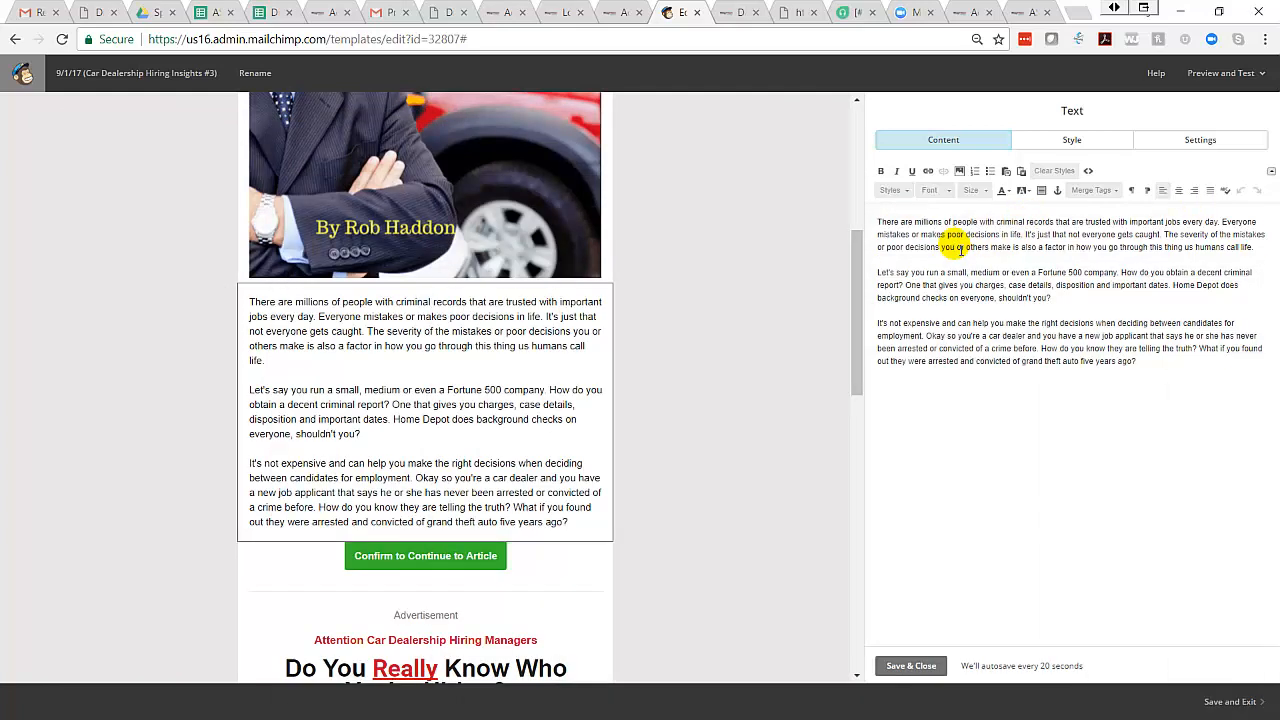
pyautogui.hotkey('ctrl', 'a')
pyautogui.press('BackSpace')
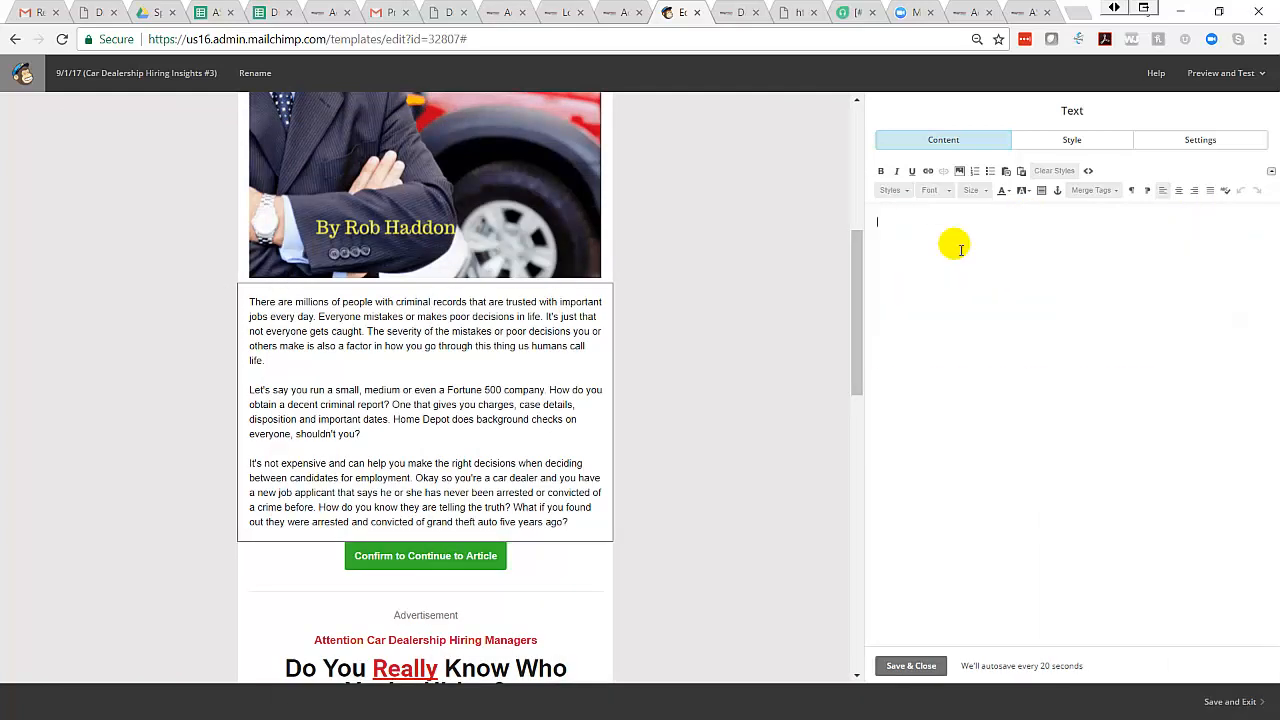
pyautogui.write("You know you have to choose wisely. But, have you wondered how you can make sure you're hiring the right people into your dealership? You probably should ask the right questions, and you should check their background. Why check? Because past performance is sometimes an indicator of what to expect in the future. Whether you're hiring people in F&I, Service, Parts, or Sales, you still need to know what kind of person you're hiring! When an Up comes into the dealership, you risk more than just a sale. You want that Up to turn into a loyal customer, bring their car into your Service Department and eventually, buy other cars from you. You can't do that with the wrong people.  You also have to ask yourself how do you find the people you need? Are you finding people displaced from one industry, simply looking for a payday, or are you finding people looking to be in the auto industry? Are you able to attract the quality you want? Have you thought about diversity when hiring?")
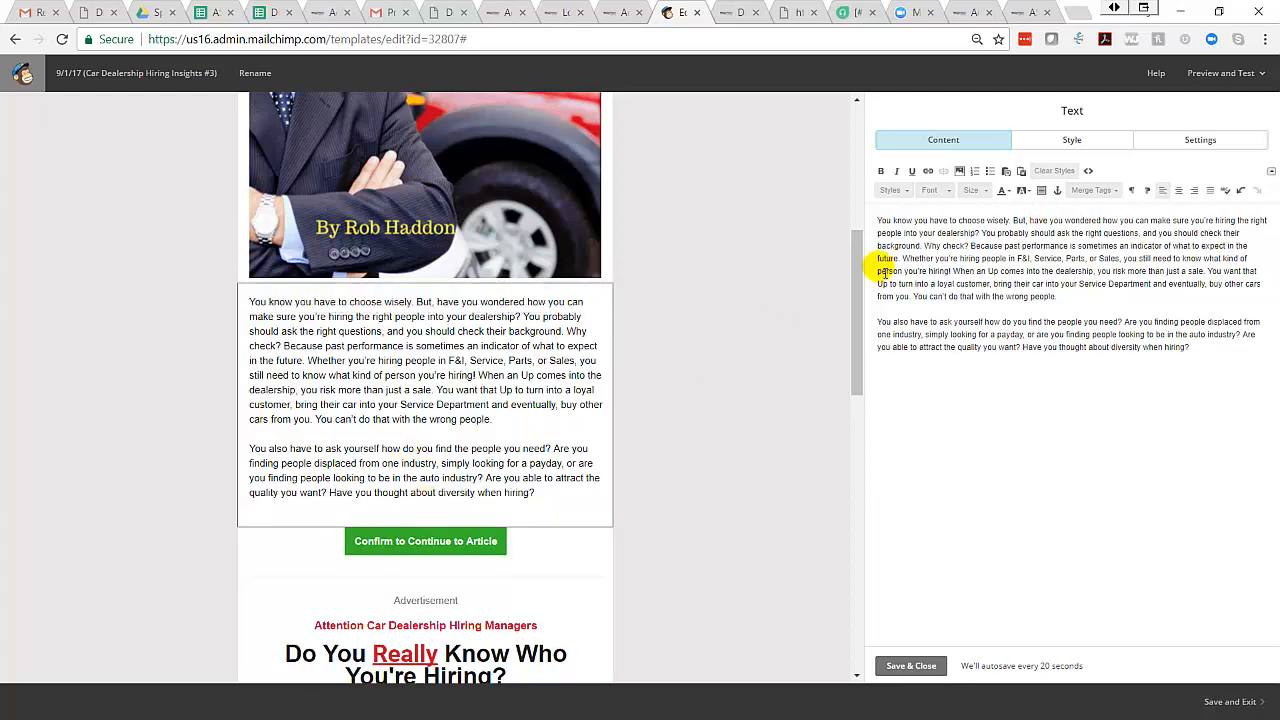
pyautogui.click(911, 666)
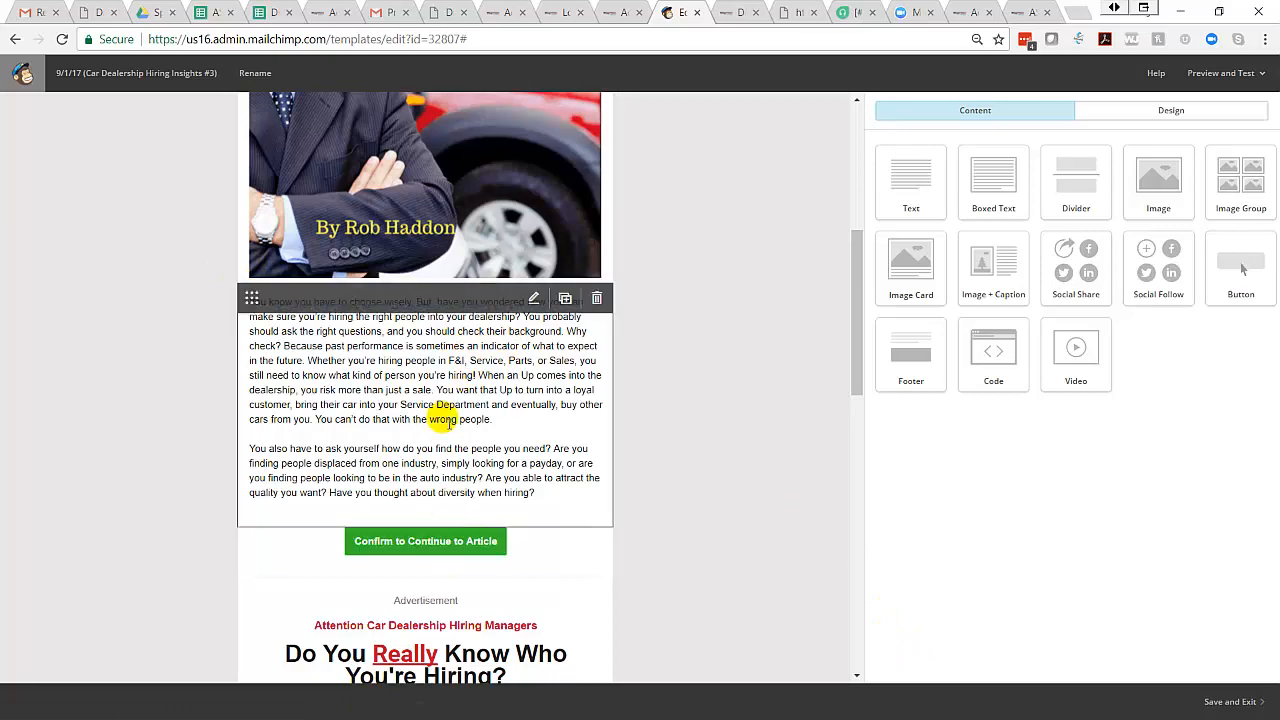
pyautogui.click(432, 537)
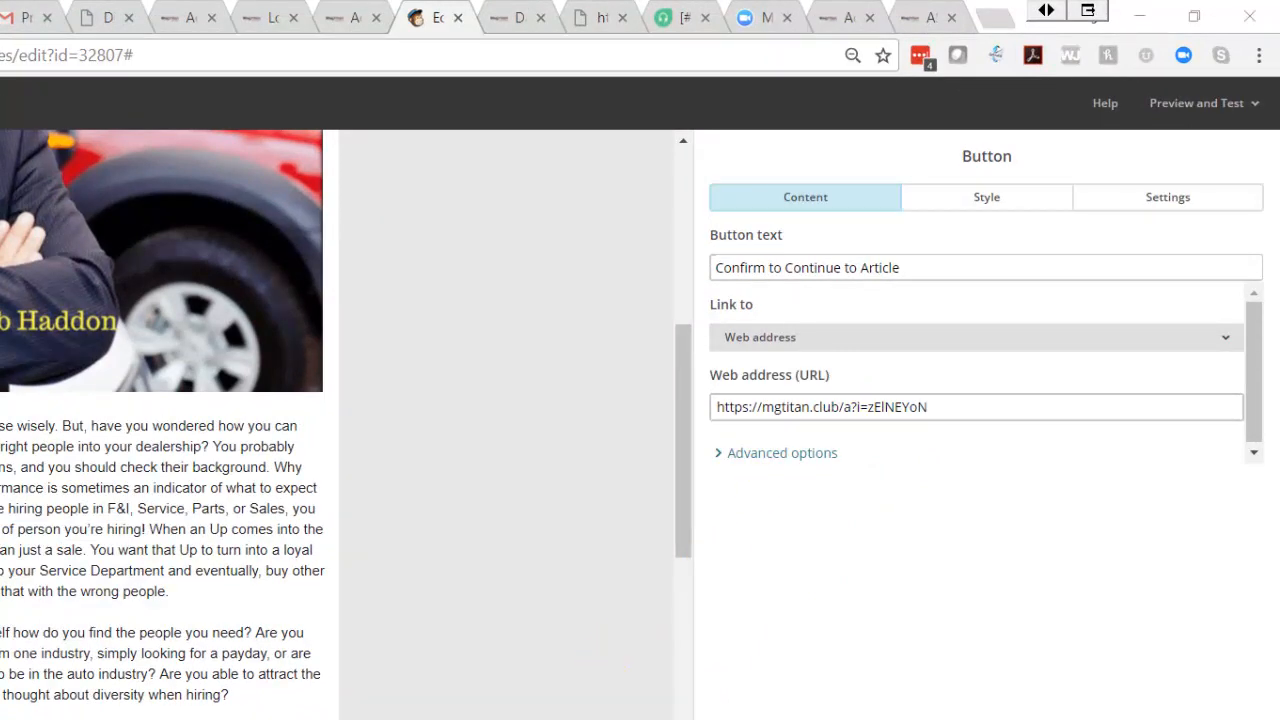
pyautogui.moveTo(938, 406); pyautogui.dragTo(725, 418)
pyautogui.write('https://snip.ly/6wh5h')
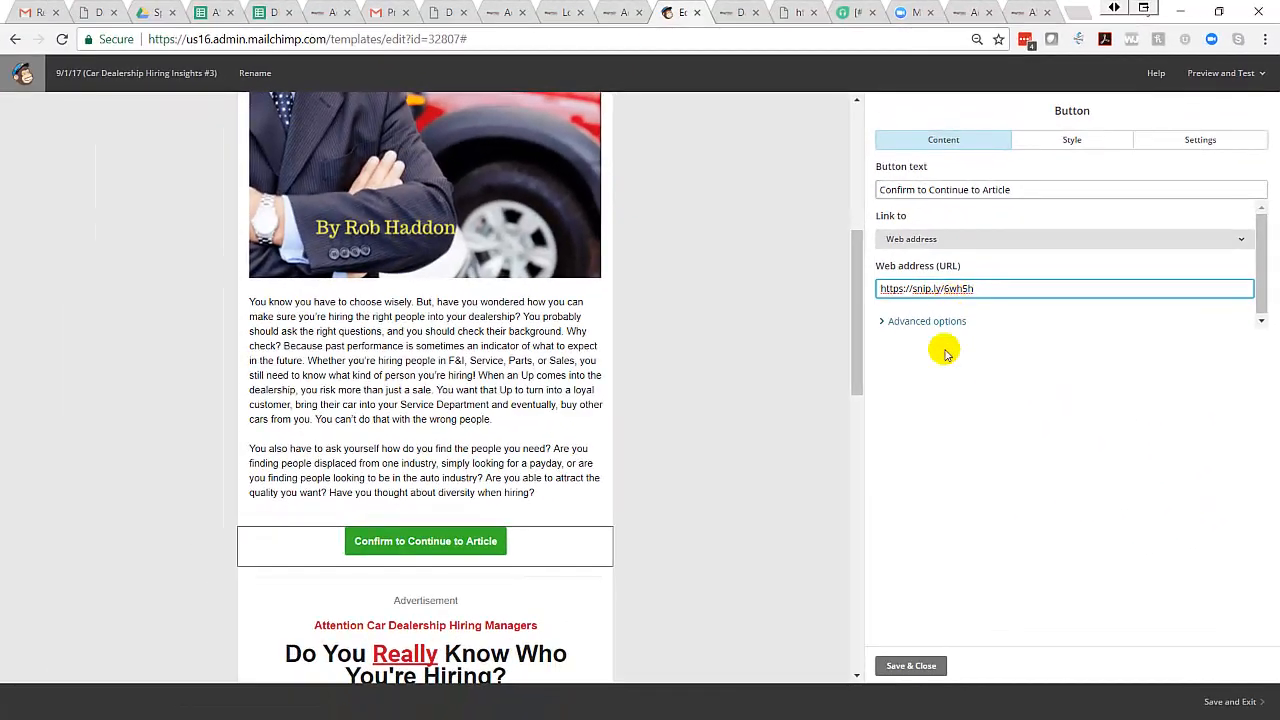
pyautogui.click(913, 665)
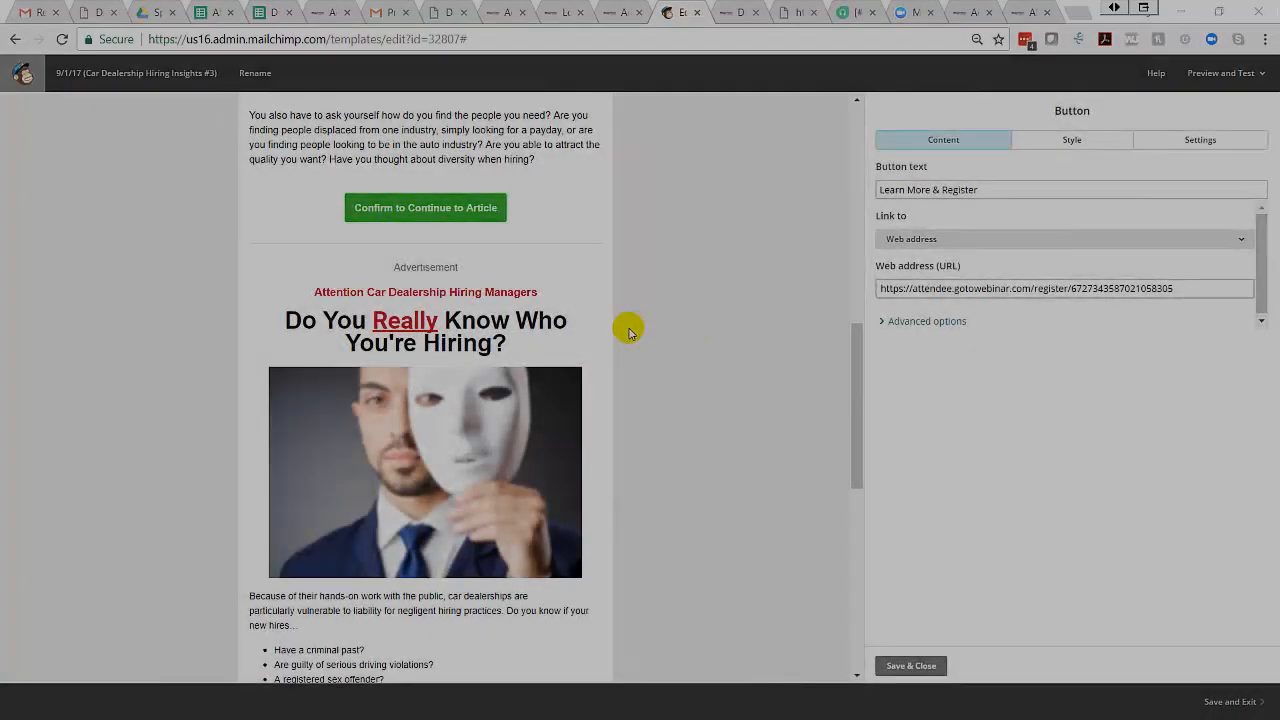
# Step: Delete the advertisement's text block between the bullet list and the "Learn More & Register" button
pyautogui.scroll(-3, 575, 298)
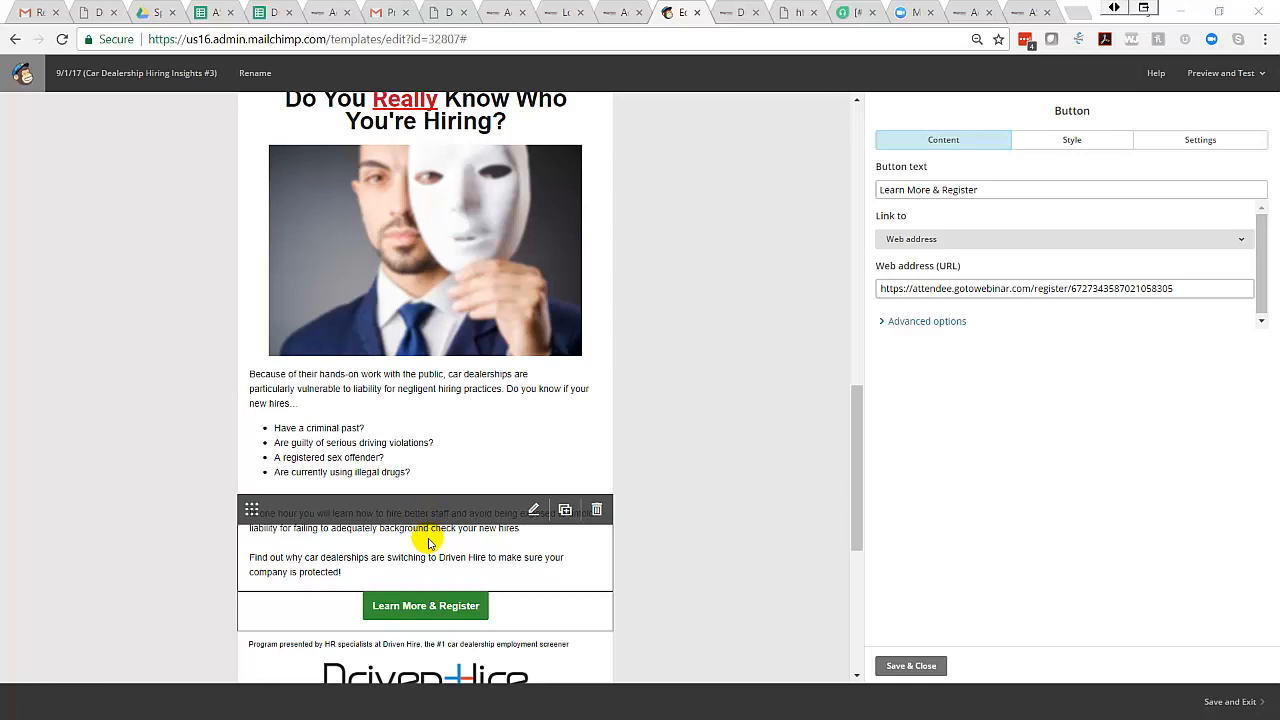
pyautogui.click(597, 510)
pyautogui.click(503, 446)
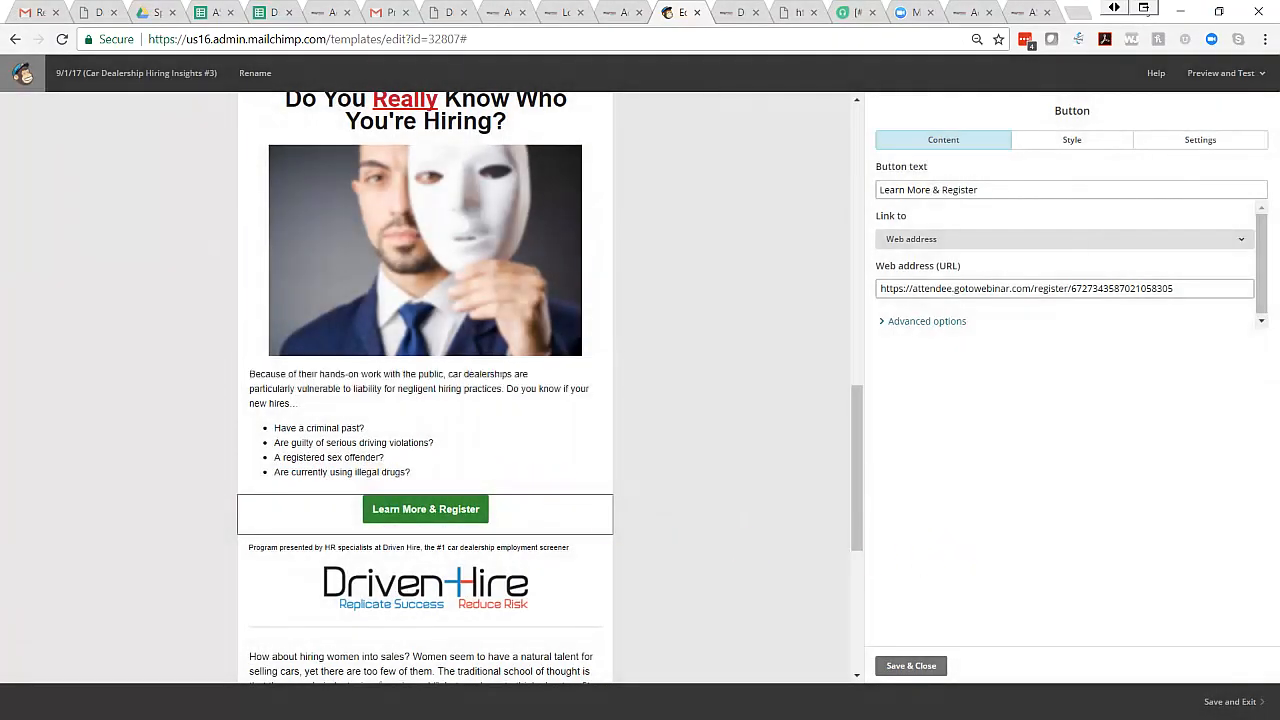
# Step: Change the "Learn More & Register" button's text to "FREE Review of Your Background Check Forms"
pyautogui.moveTo(435, 495)
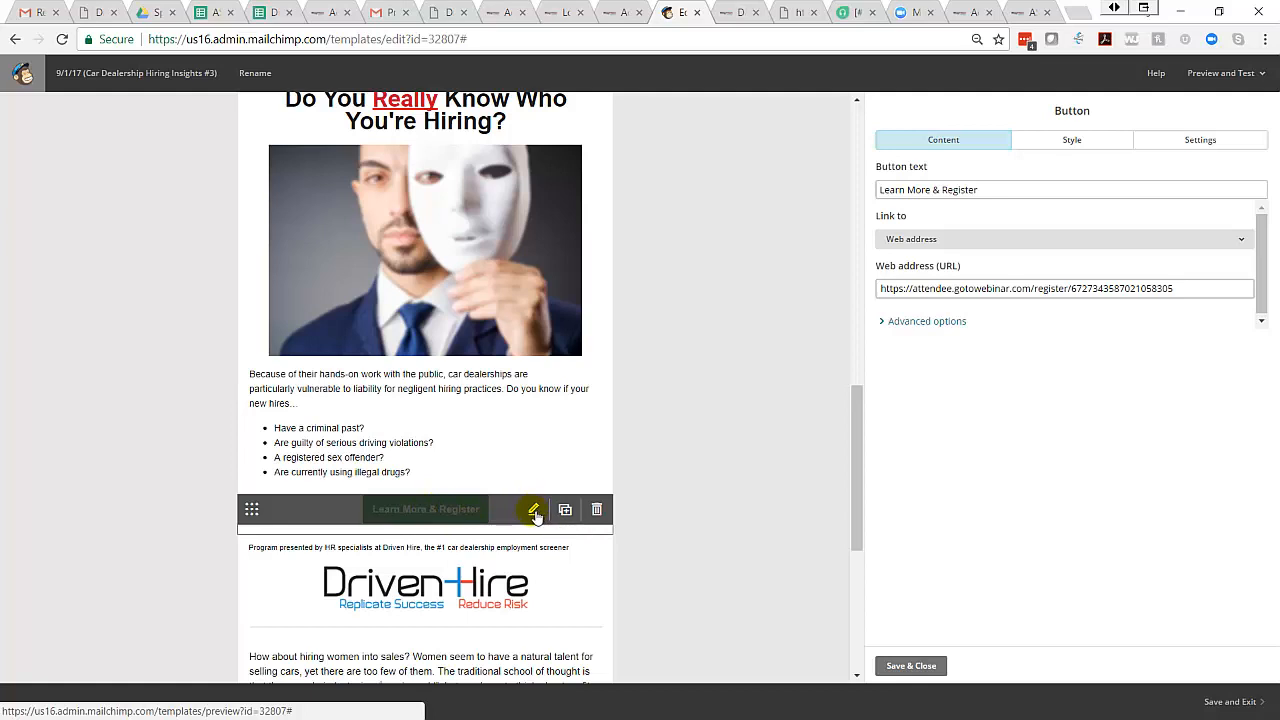
pyautogui.click(958, 190)
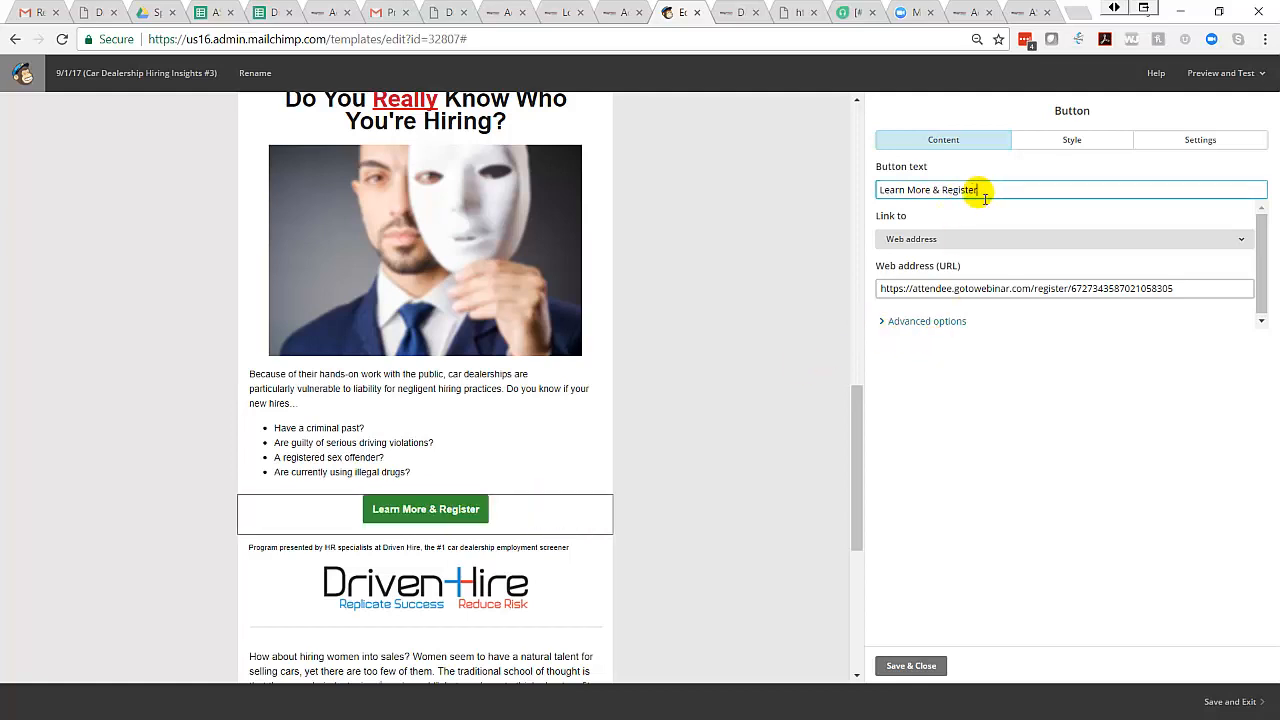
pyautogui.hotkey('ctrl', 'a')
pyautogui.write('Fr')
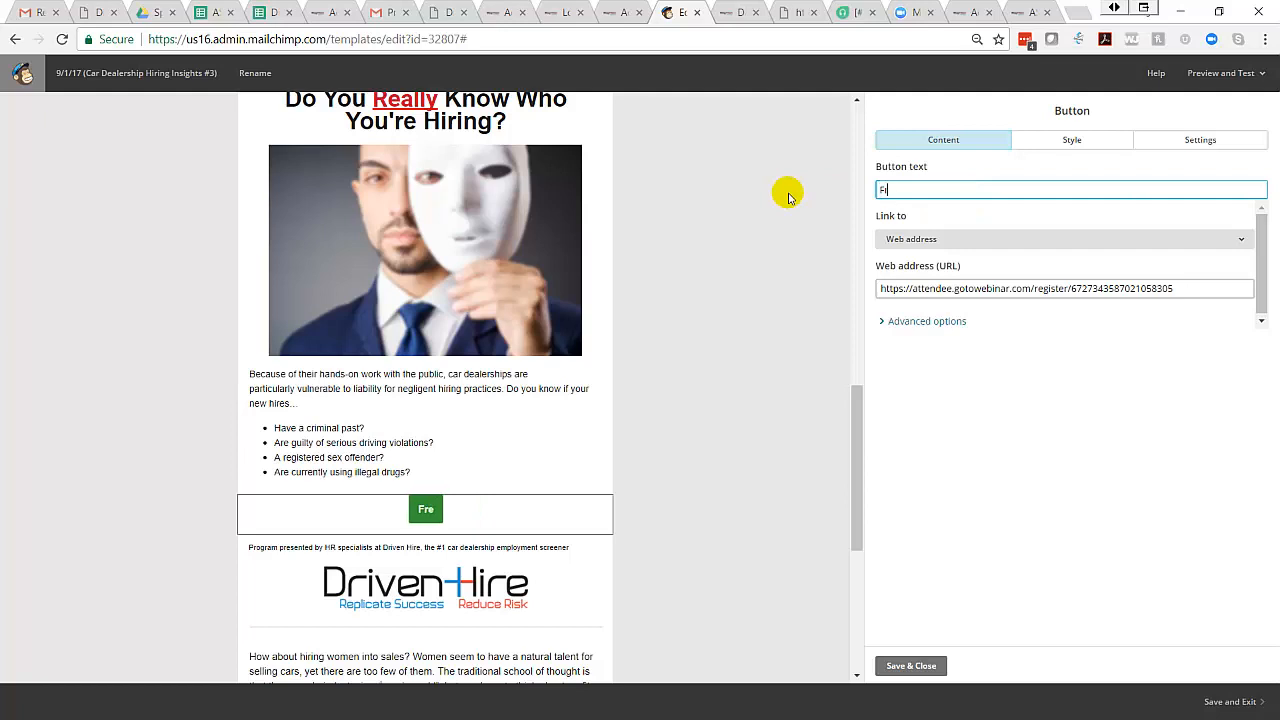
pyautogui.write('EE Review of Your Back')
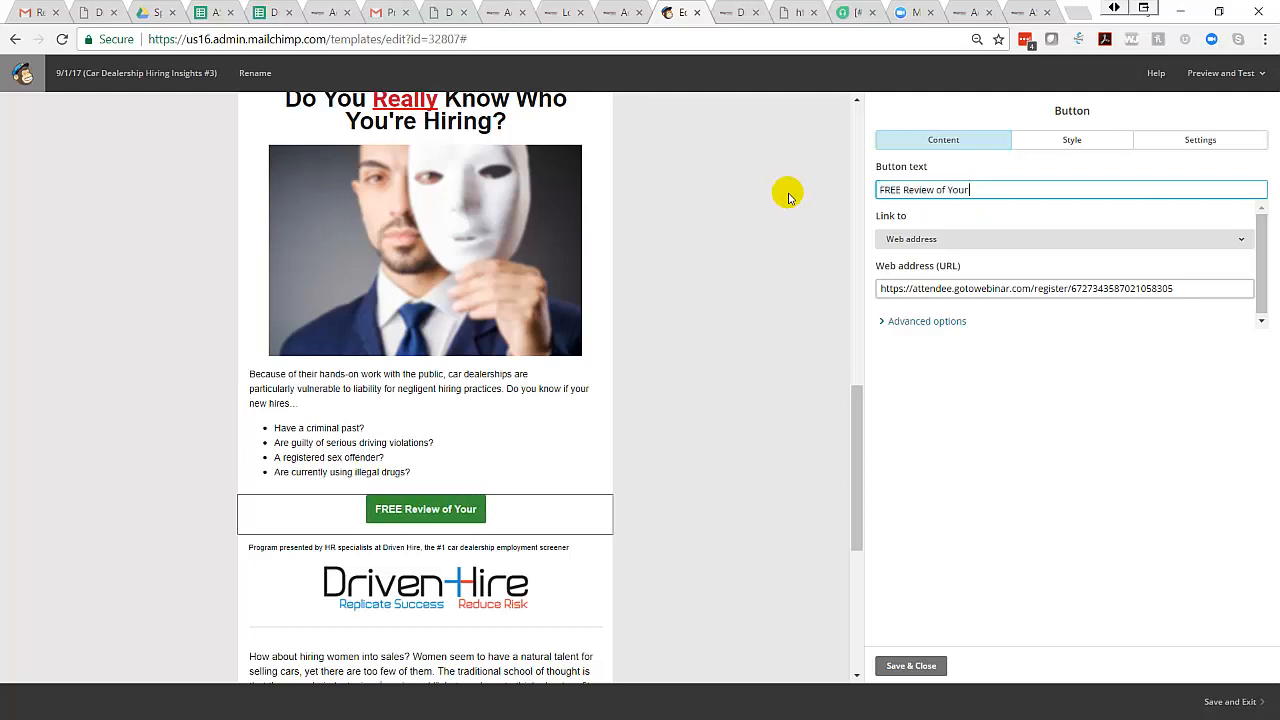
pyautogui.write('ground Check Forms')
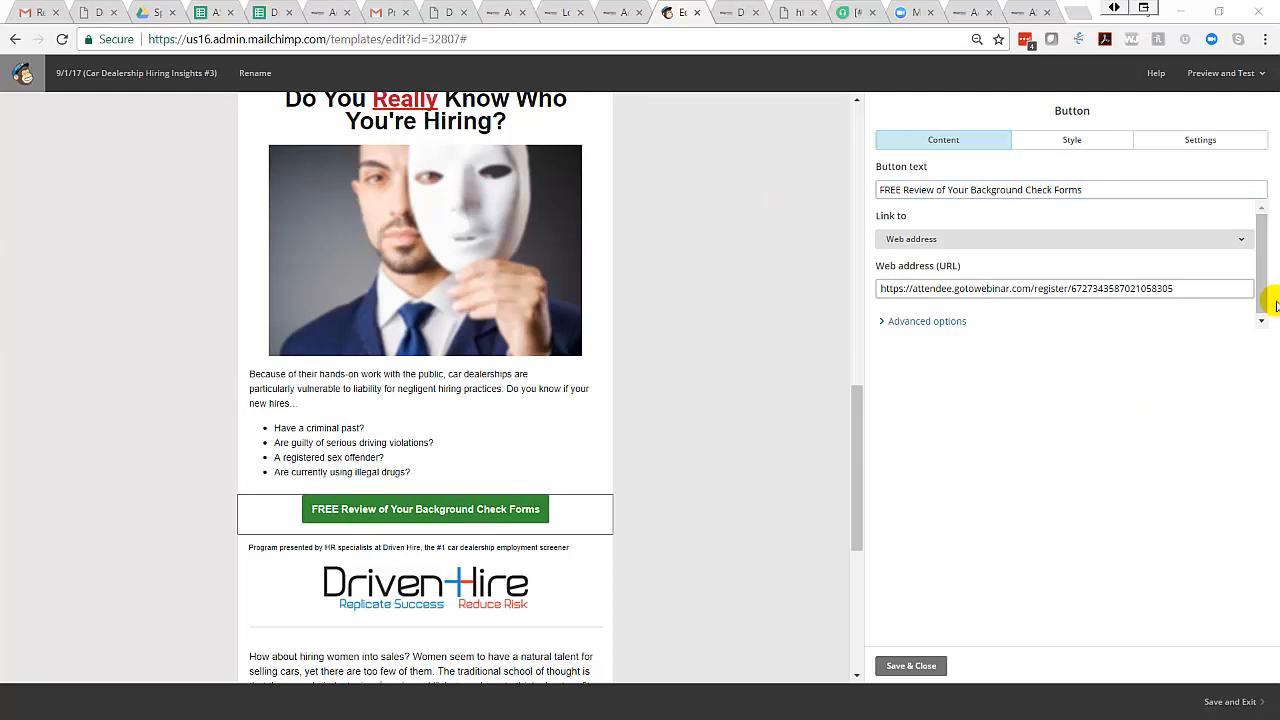
pyautogui.click(1134, 288)
pyautogui.moveTo(1185, 288); pyautogui.dragTo(846, 289)
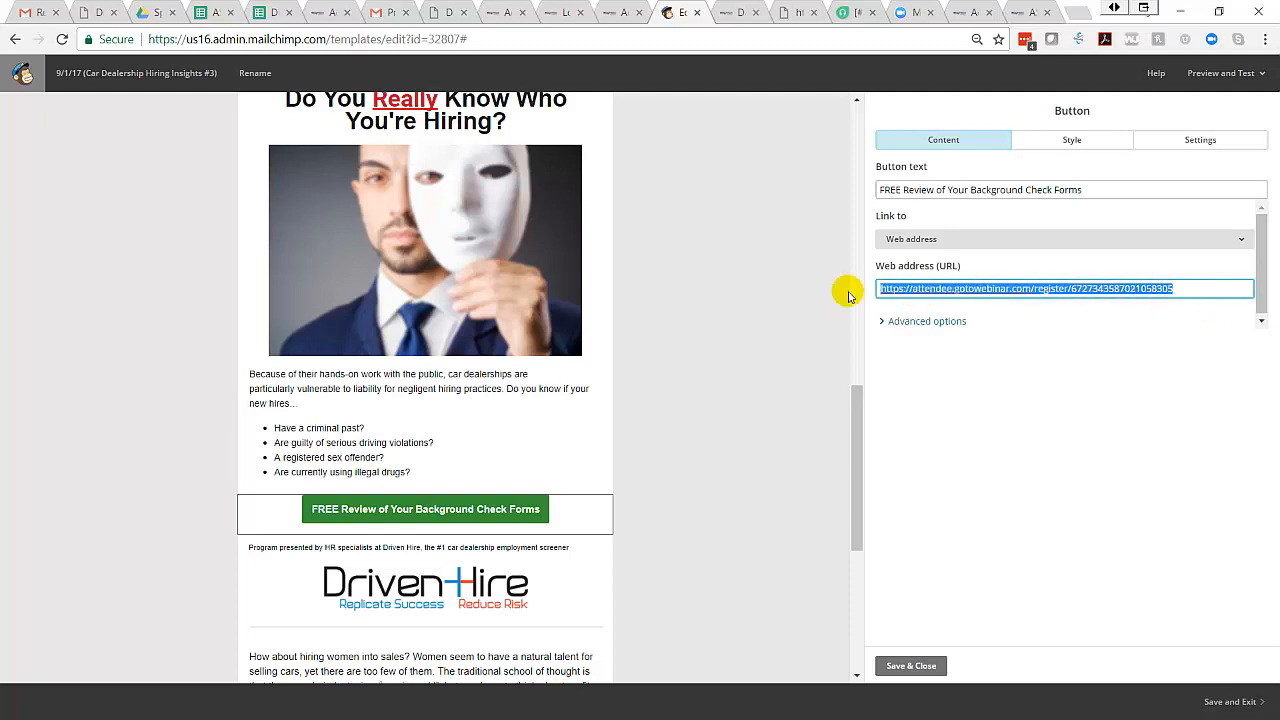
pyautogui.write('https://drivenhire.worldsecuresystems.com/is-it-something-we-said')
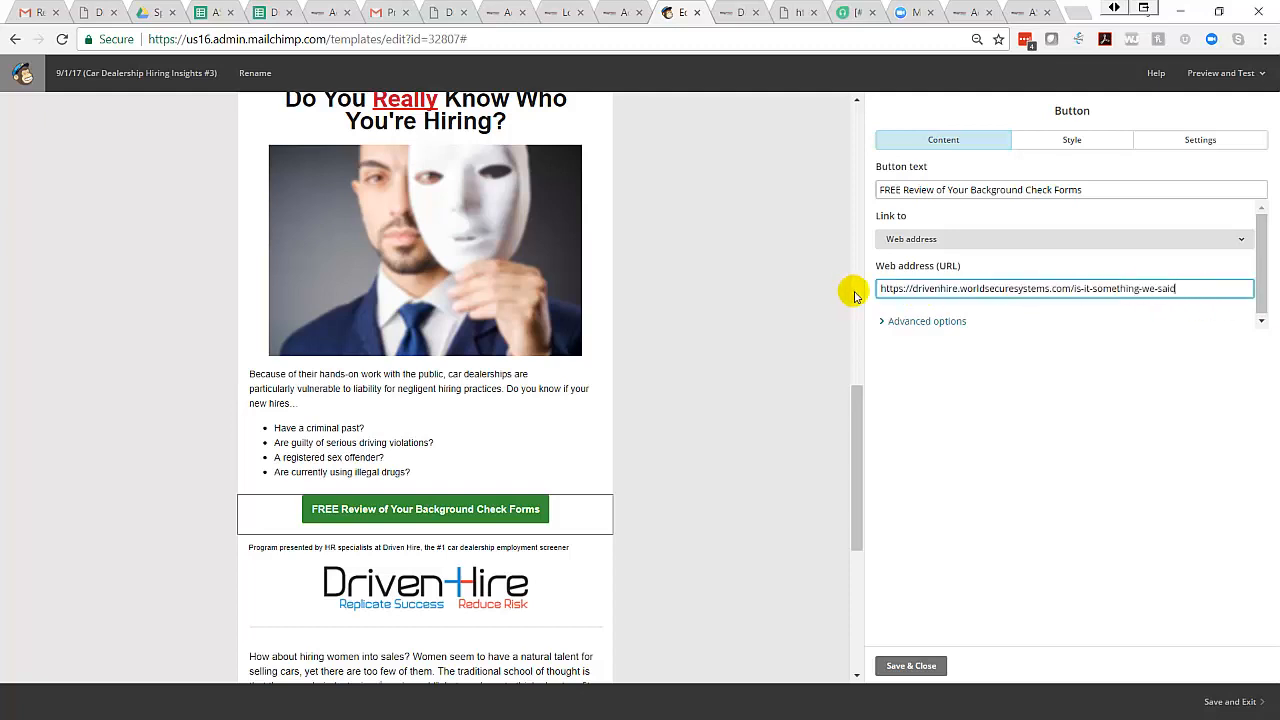
pyautogui.click(911, 665)
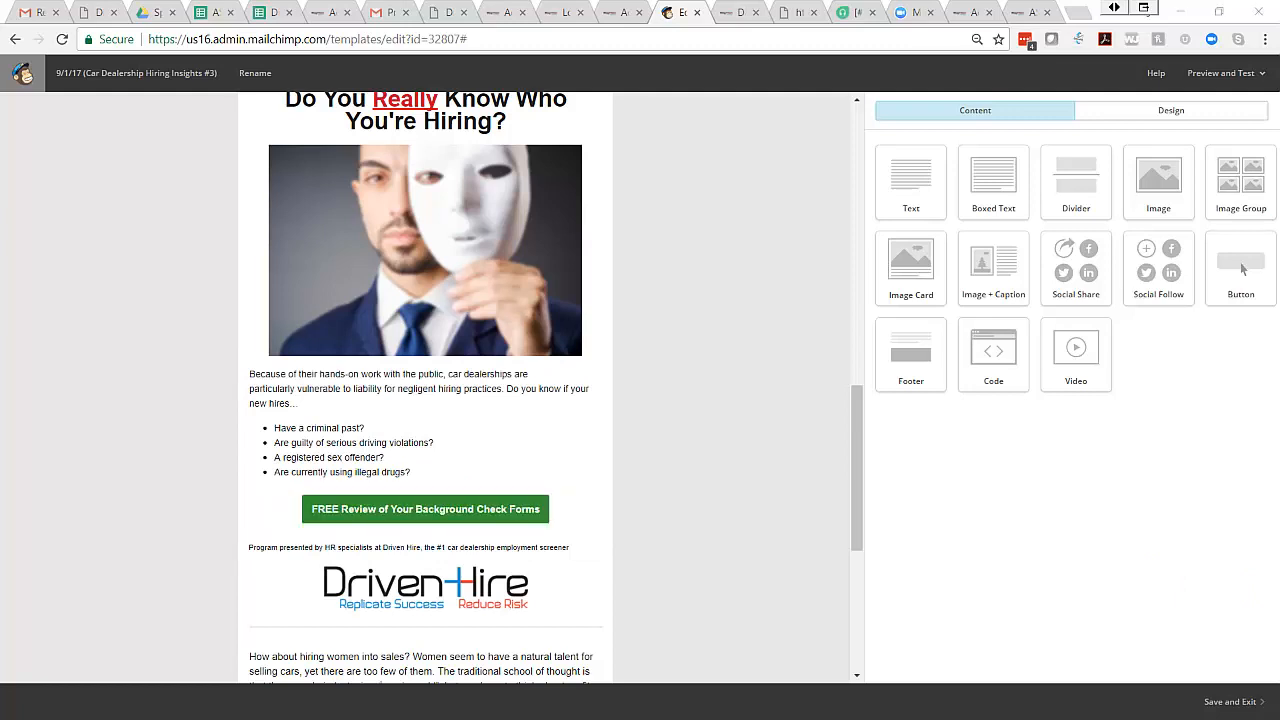
# Step: Switch to Notepad, paste the copied "Find out if the forms you currently use" passage and copy it all as plain text
pyautogui.moveTo(1279, 290); pyautogui.dragTo(743, 132)
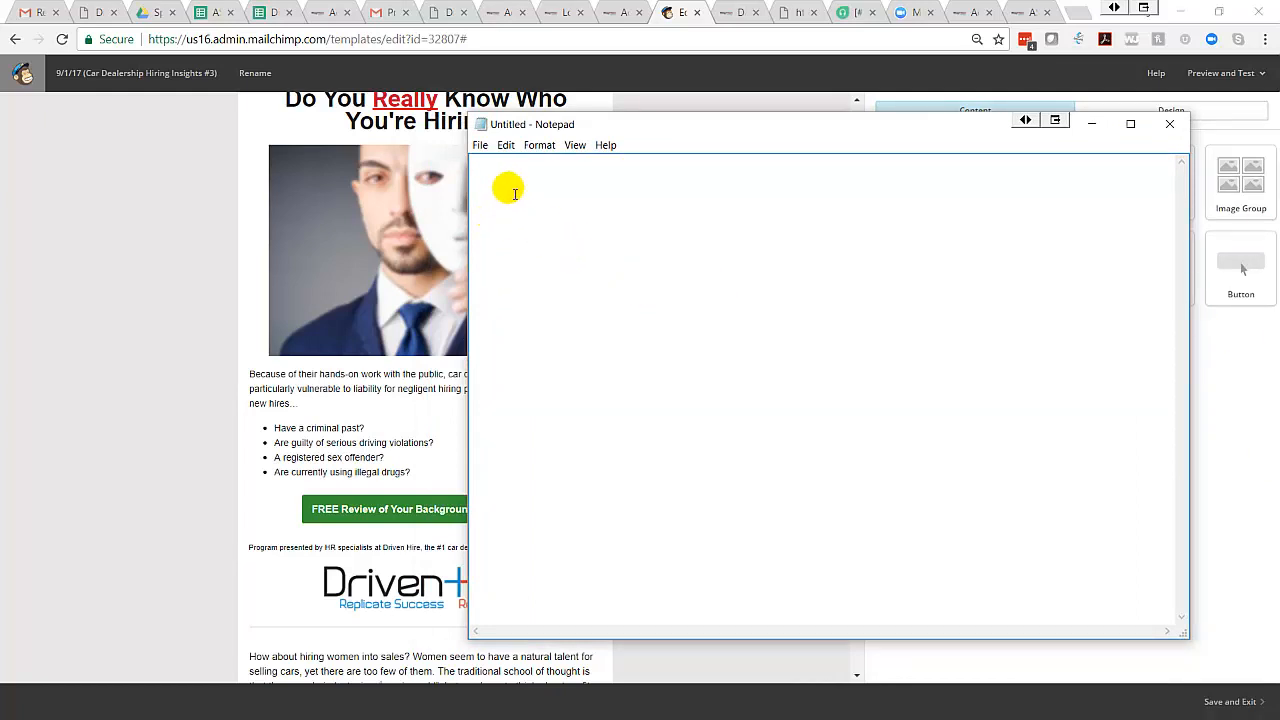
pyautogui.hotkey('ctrl', 'v')
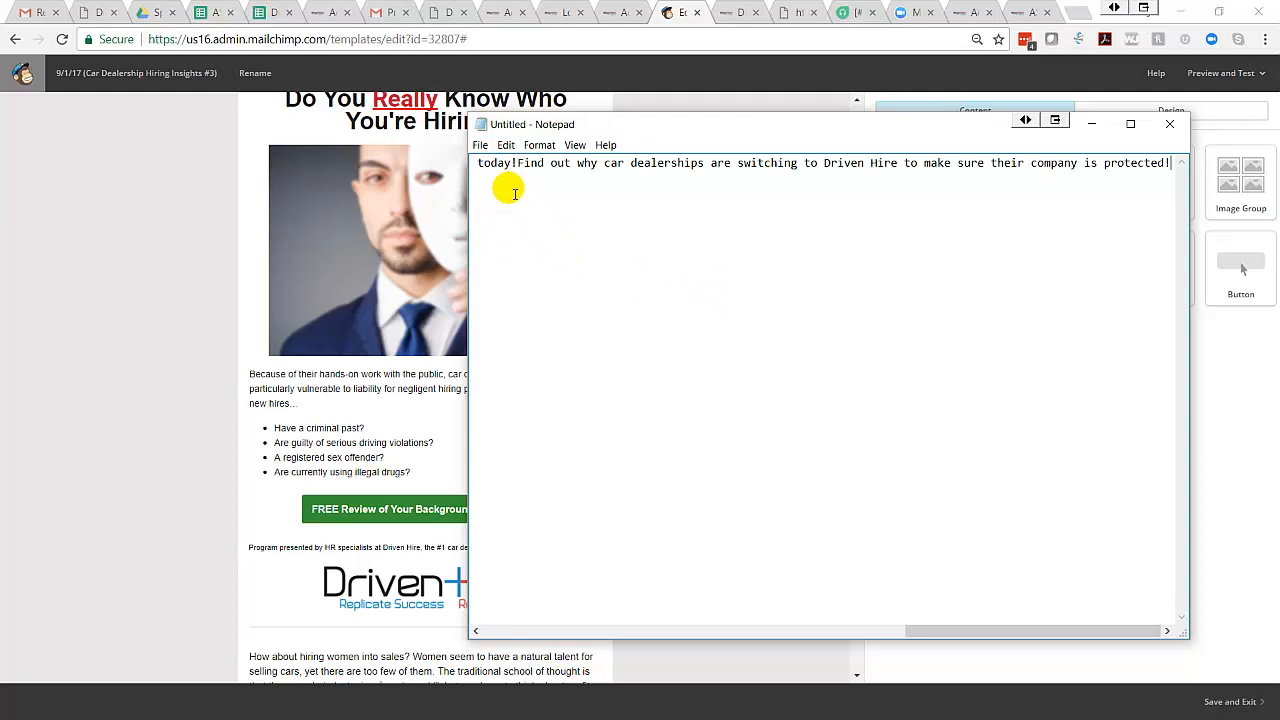
pyautogui.click(516, 186)
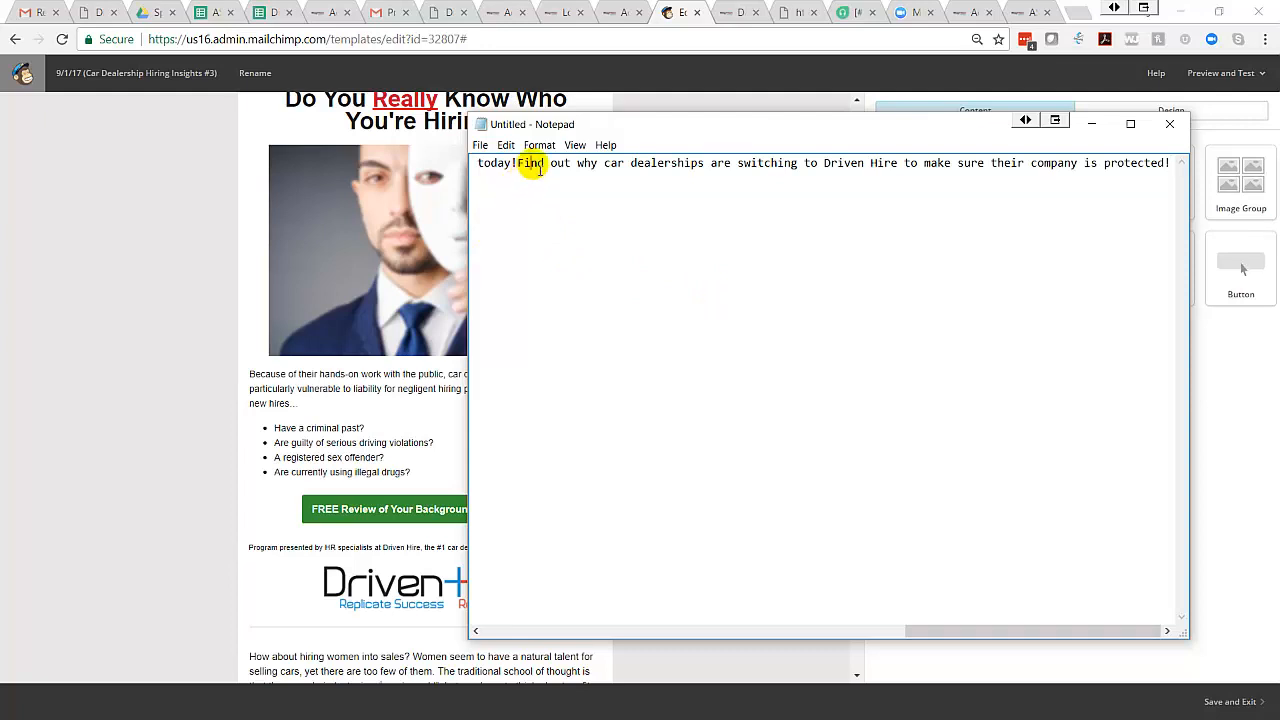
pyautogui.hotkey('ctrl', 'a')
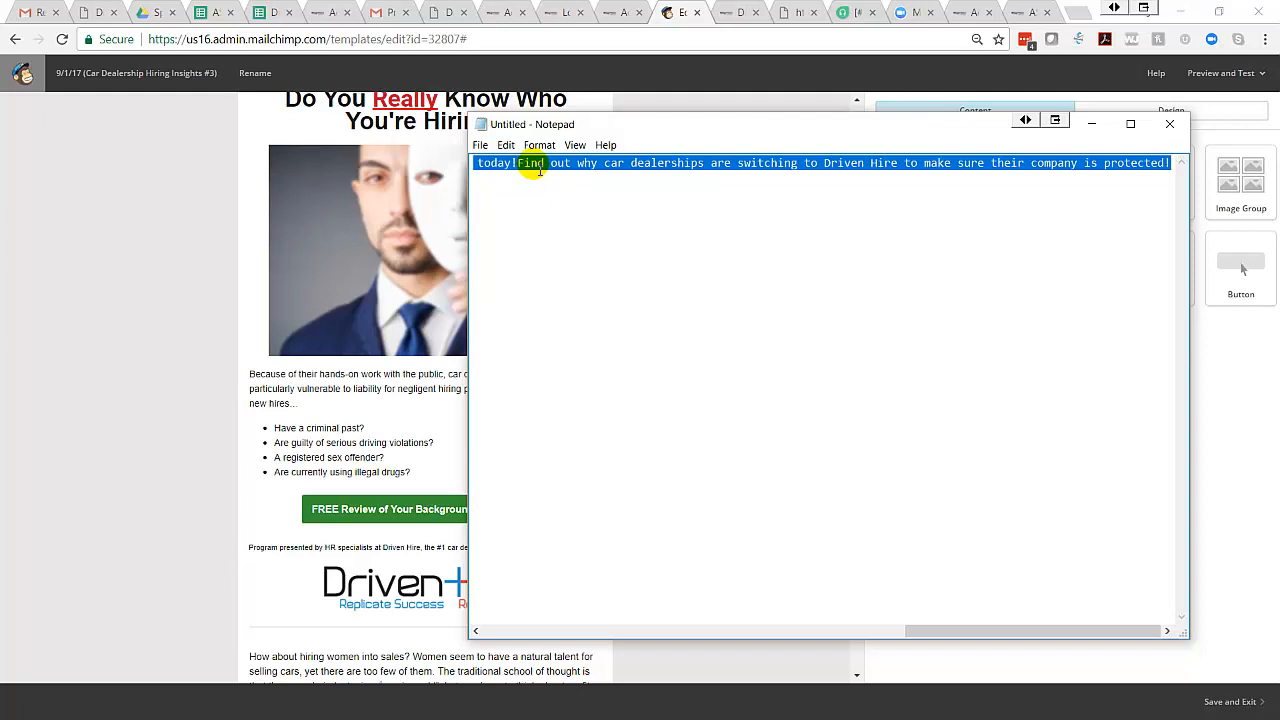
pyautogui.click(1091, 123)
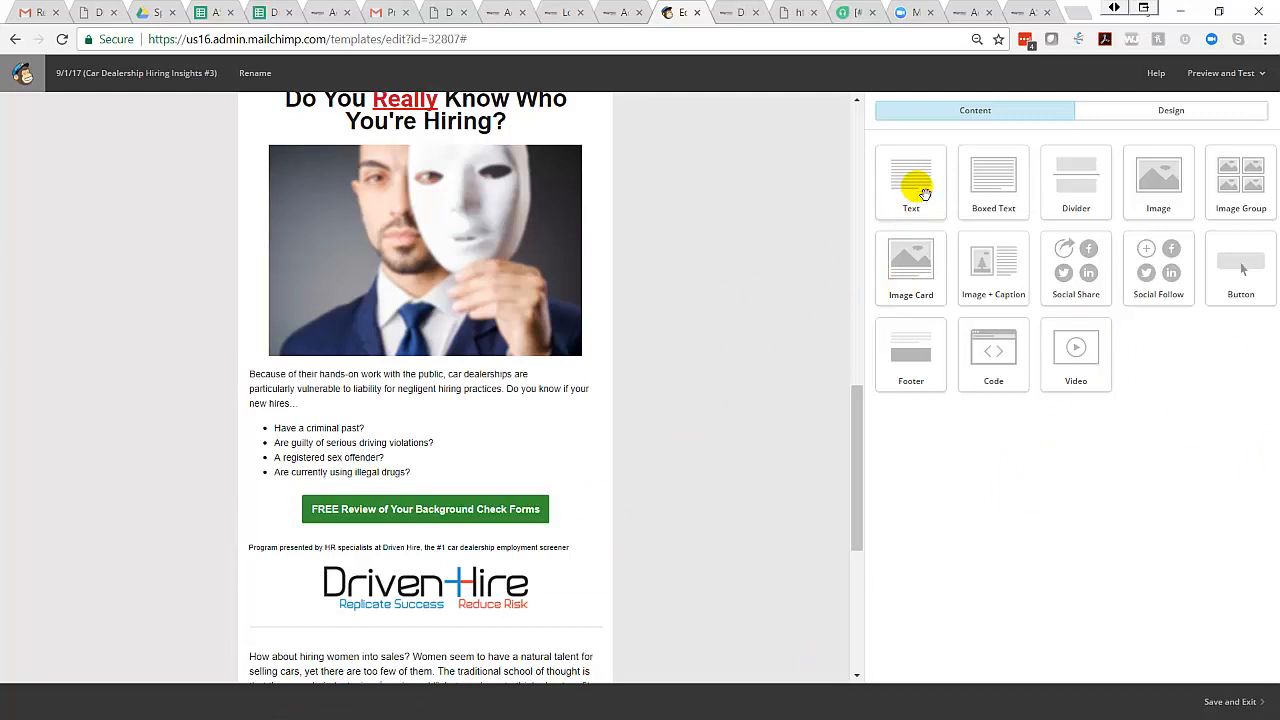
# Step: Add a text block below the review button with the copied passage starting "Find out if the forms you currently use" and save it
pyautogui.moveTo(925, 193); pyautogui.dragTo(546, 540)
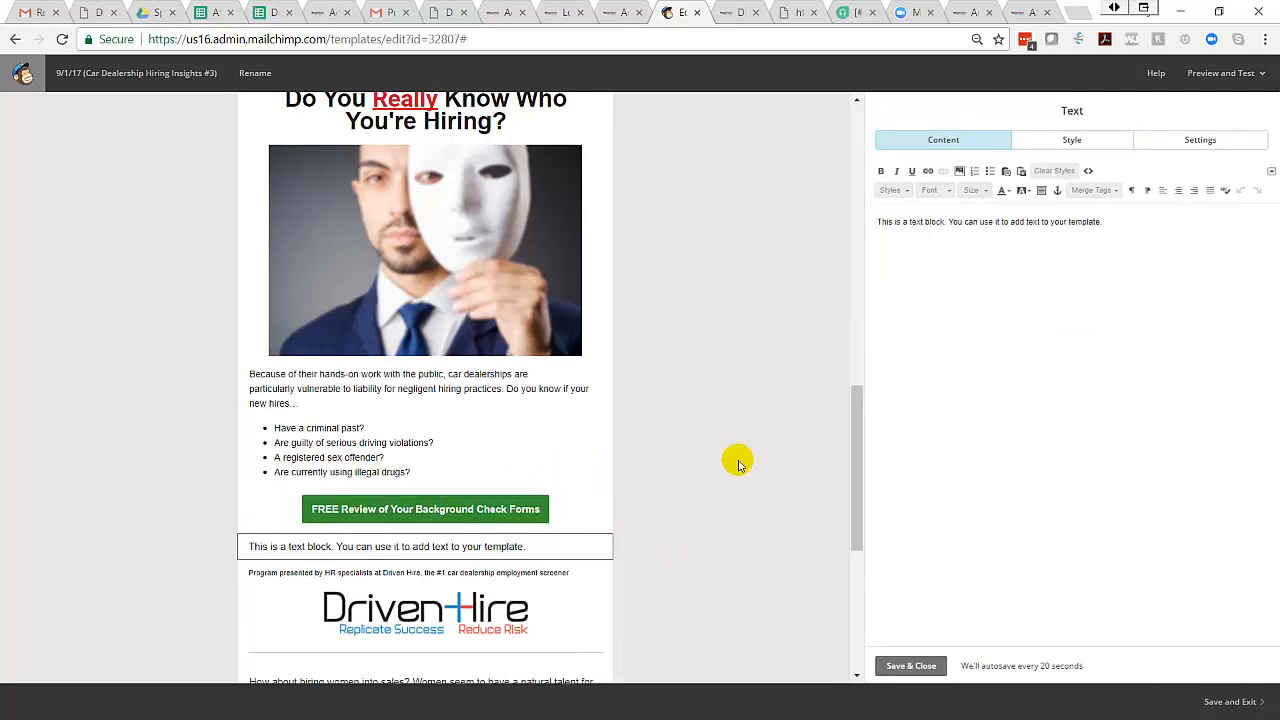
pyautogui.tripleClick(925, 227)
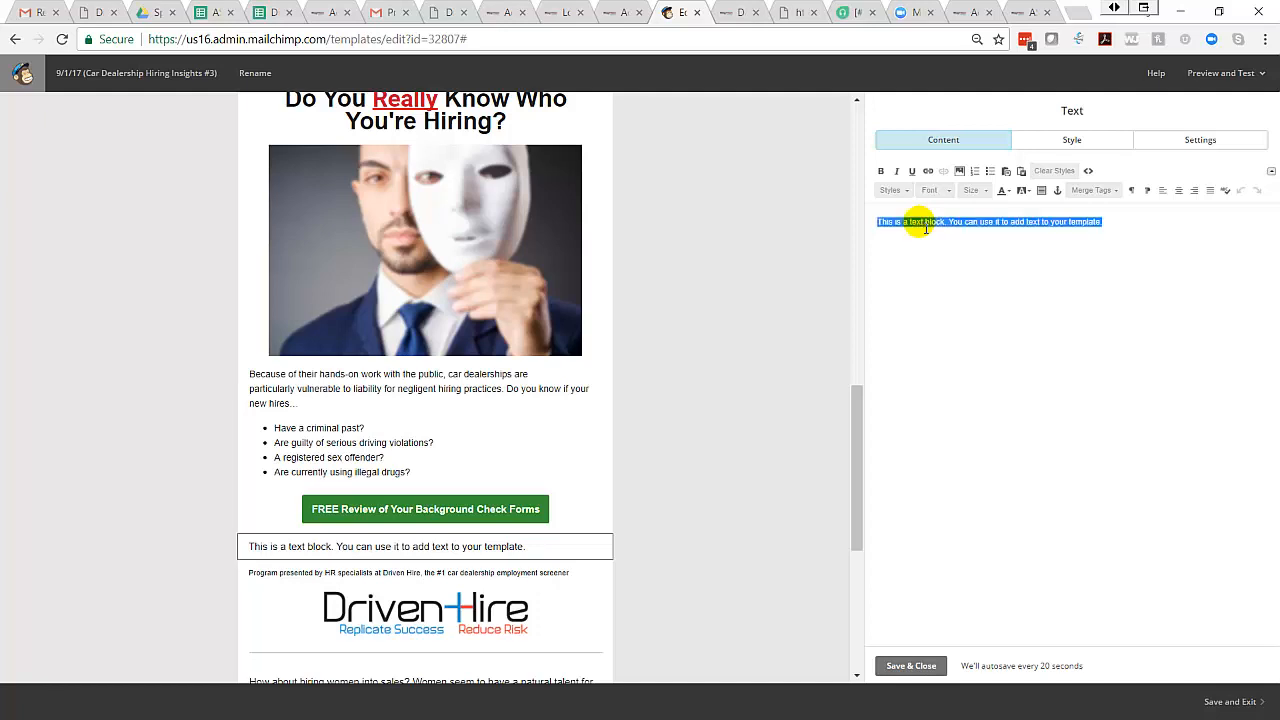
pyautogui.press('BackSpace')
pyautogui.write('Find out if the forms you currently use are up to date and in compliance with the new FCRA laws. Is your authorization and disclosure form on your application? If so, call us today!  Find out why car dealerships are switching to Driven Hire to make sure their company is protected!')
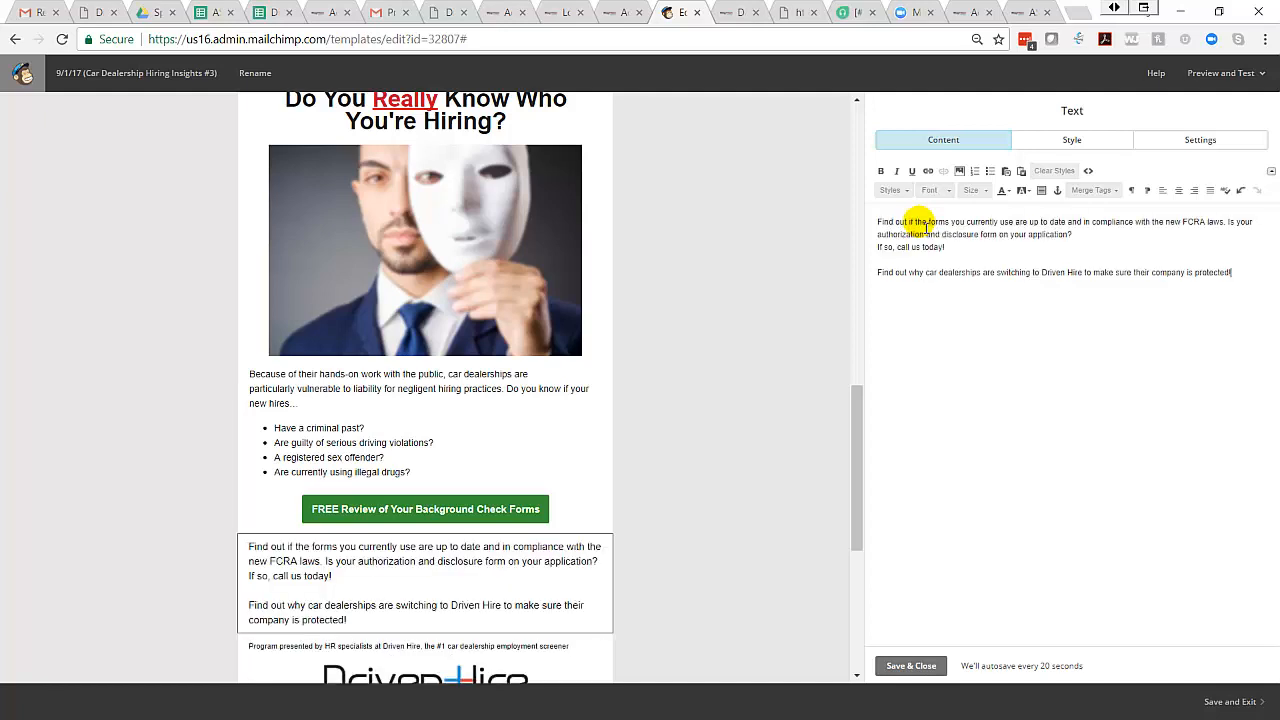
pyautogui.click(911, 668)
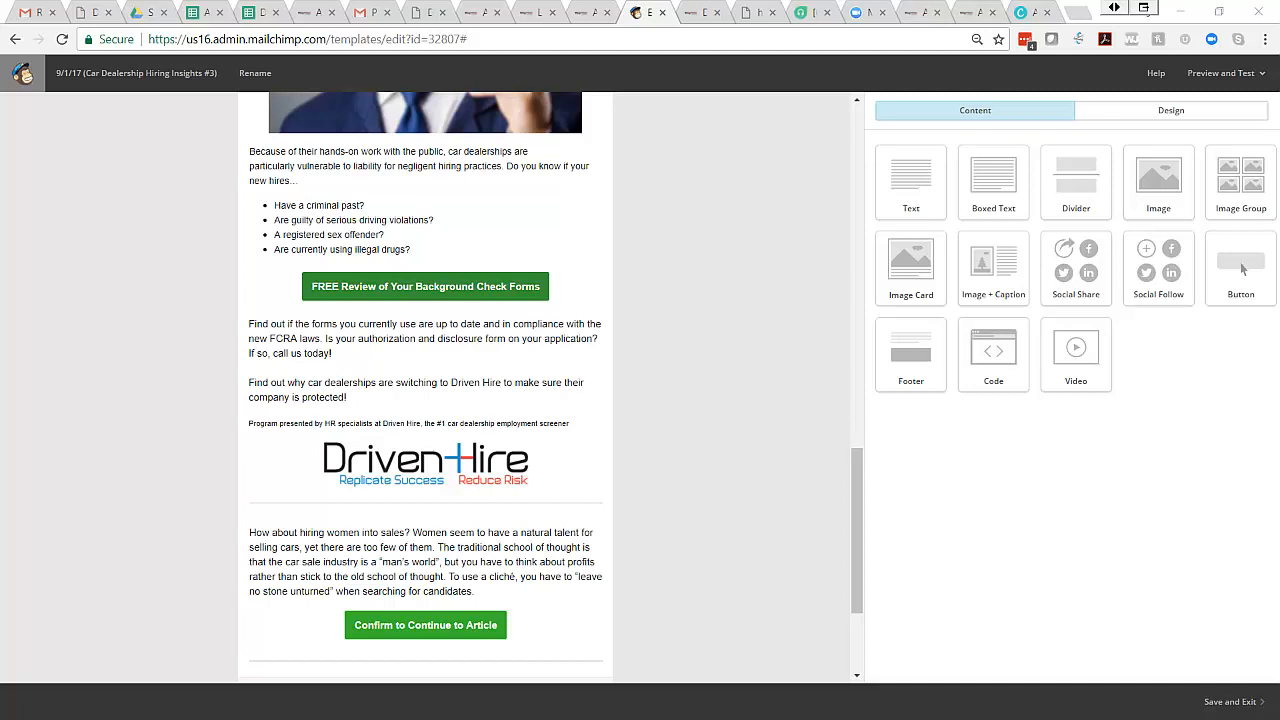
# Step: Switch to Canva, create a custom 600 × 100 px design and give it a black background
pyautogui.click(1025, 12)
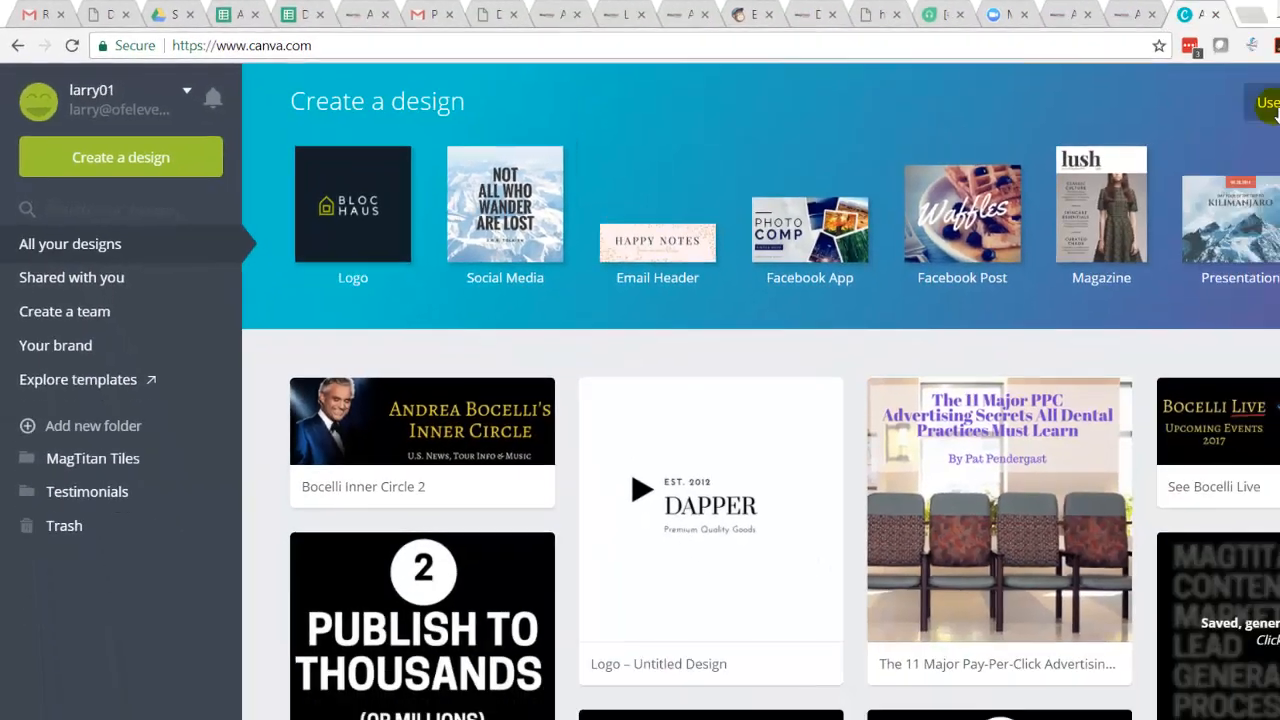
pyautogui.click(1100, 89)
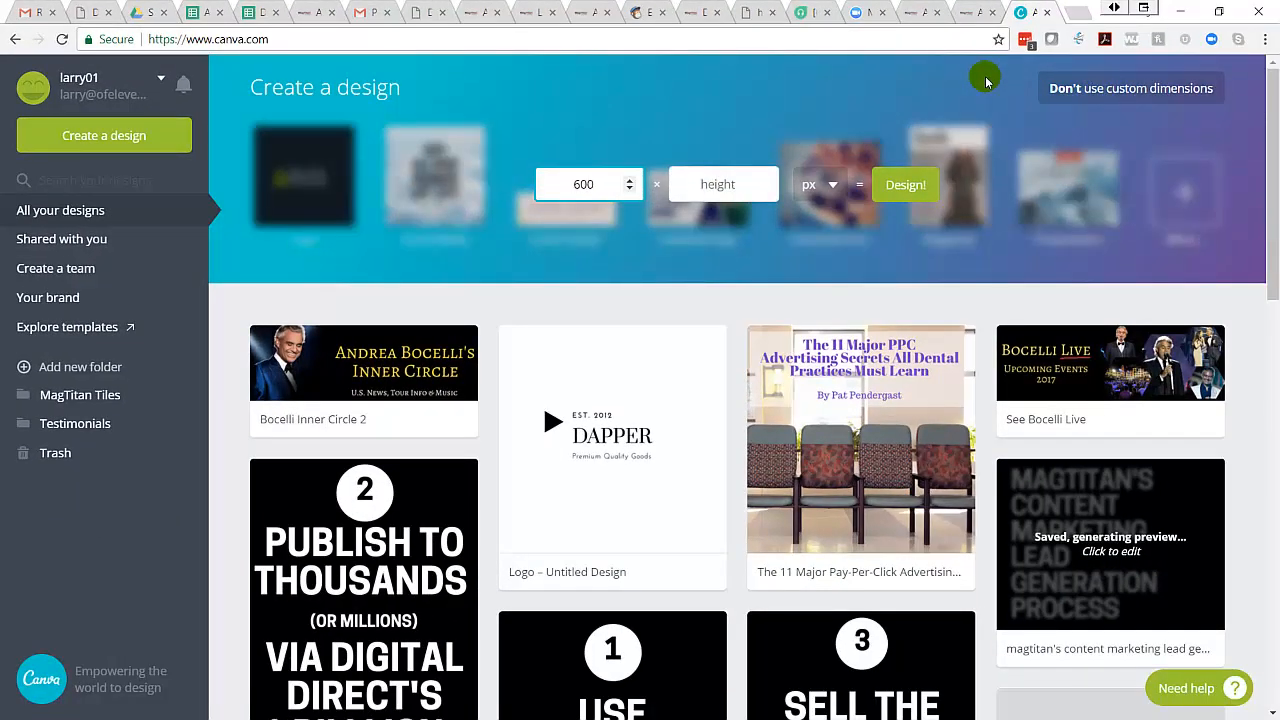
pyautogui.click(711, 190)
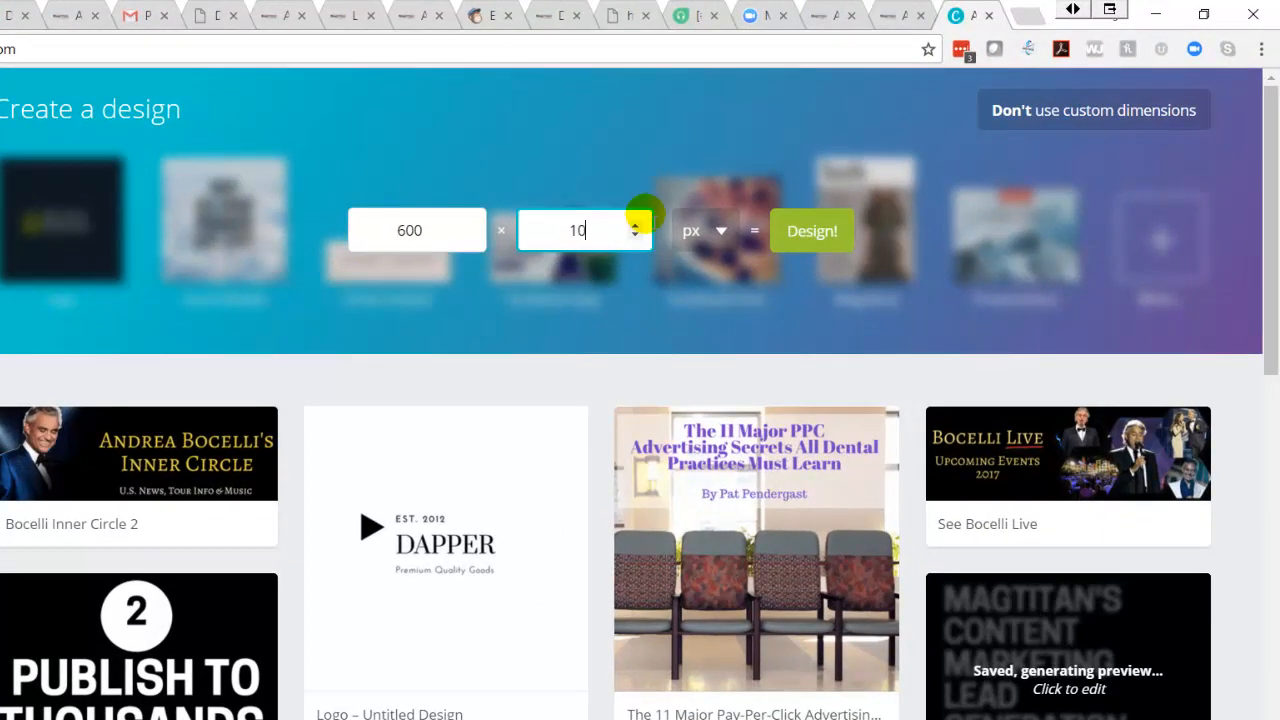
pyautogui.click(818, 233)
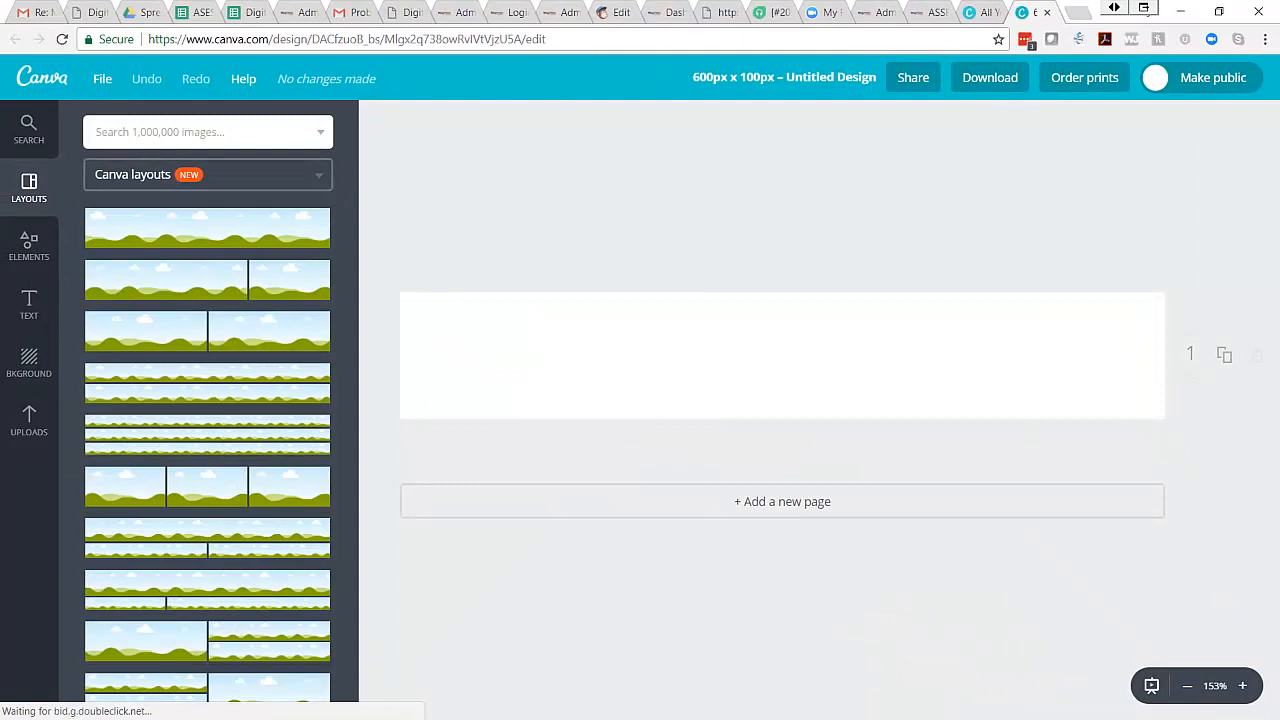
pyautogui.click(27, 362)
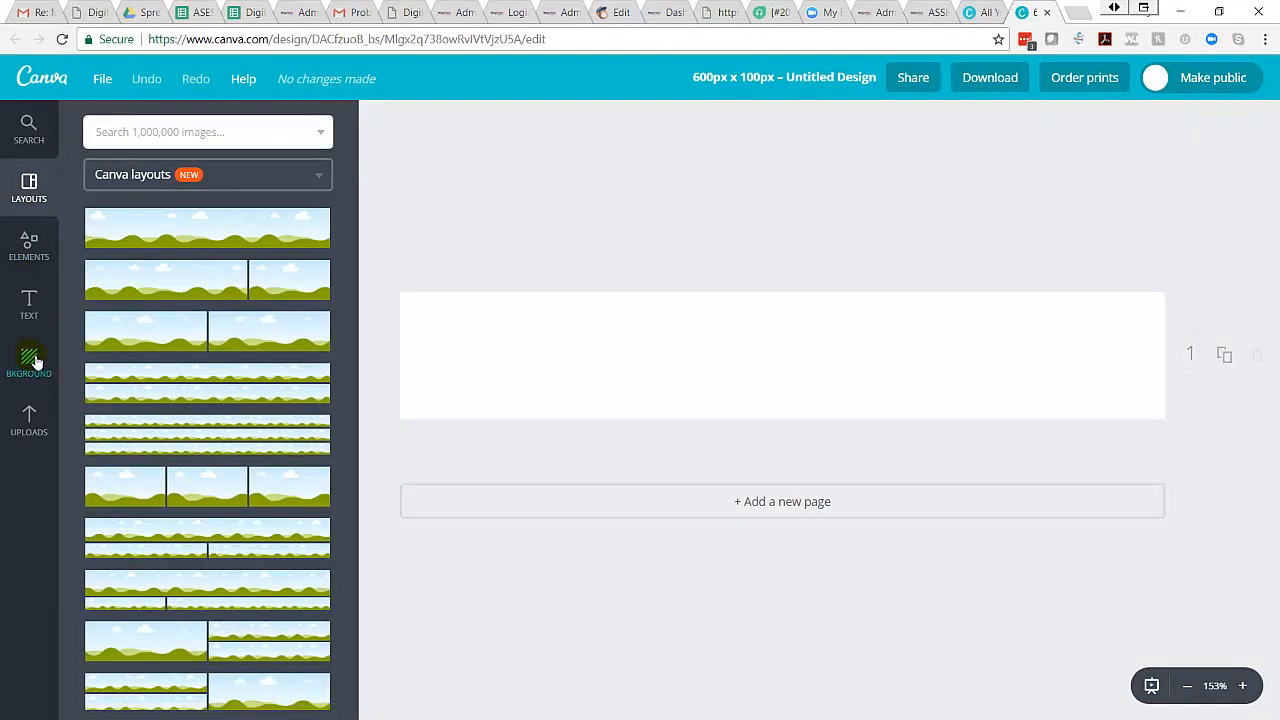
pyautogui.click(118, 358)
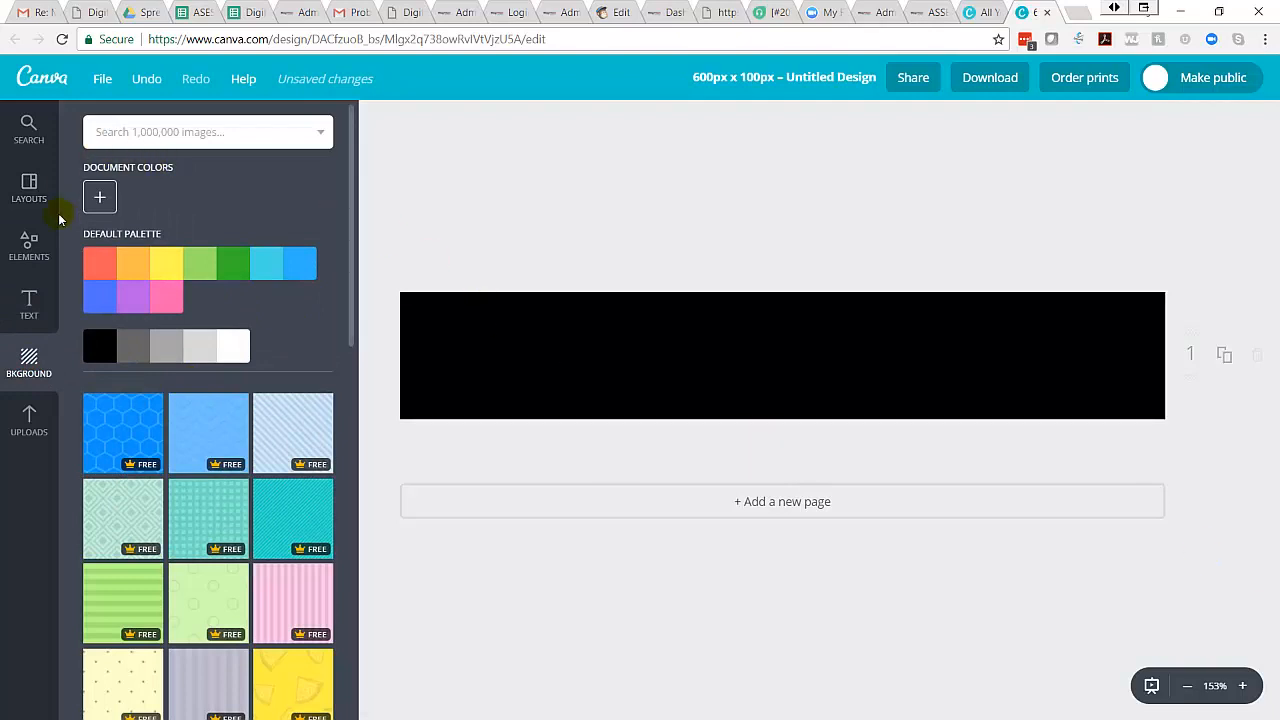
# Step: Add a heading reading "Forms reviewed by HR specialists at Driven Hire, the #1 car dealership employment screener!" to the banner
pyautogui.click(44, 304)
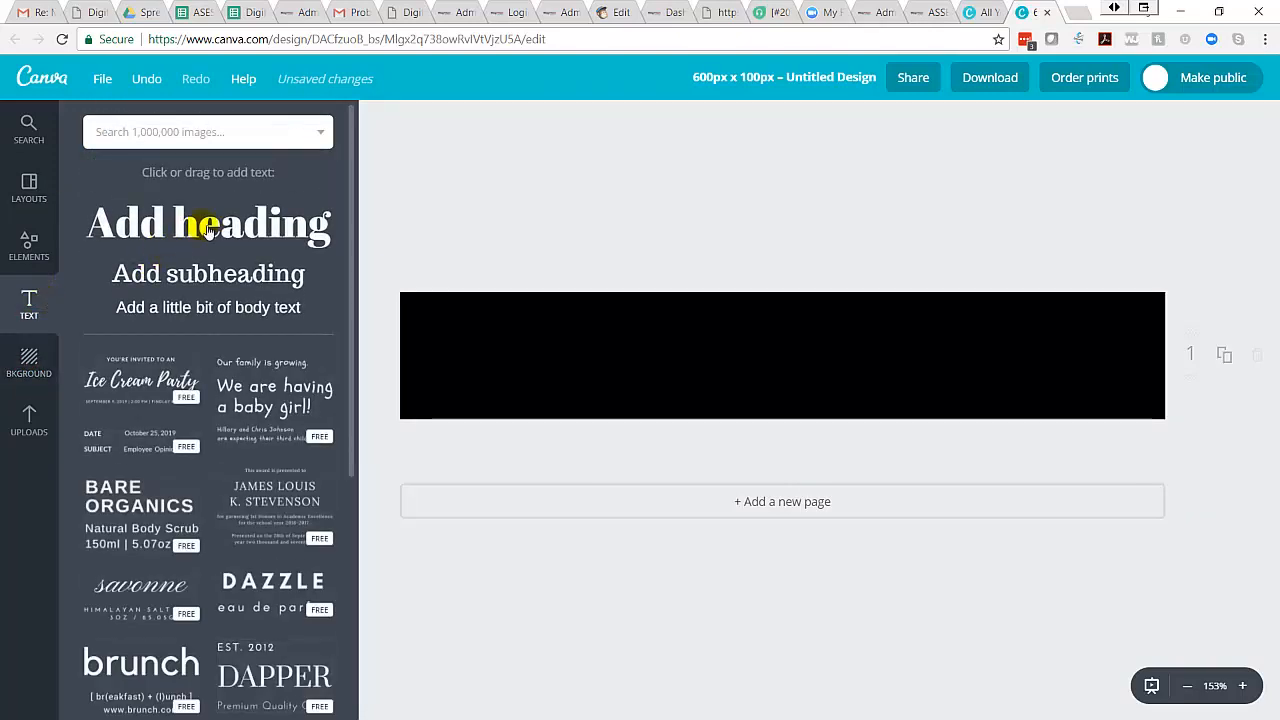
pyautogui.click(206, 228)
pyautogui.click(693, 390)
pyautogui.moveTo(693, 390); pyautogui.dragTo(634, 323)
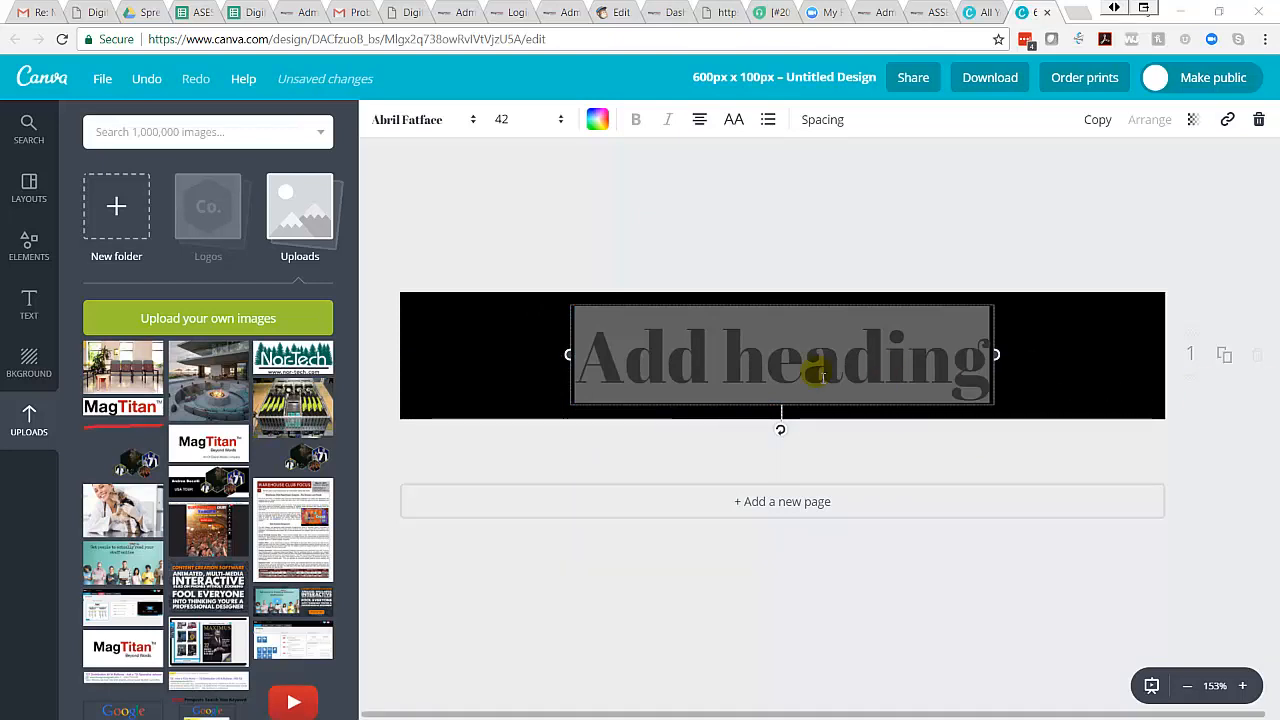
pyautogui.click(820, 371)
pyautogui.hotkey('ctrl', 'a')
pyautogui.hotkey('ctrl', 'v')
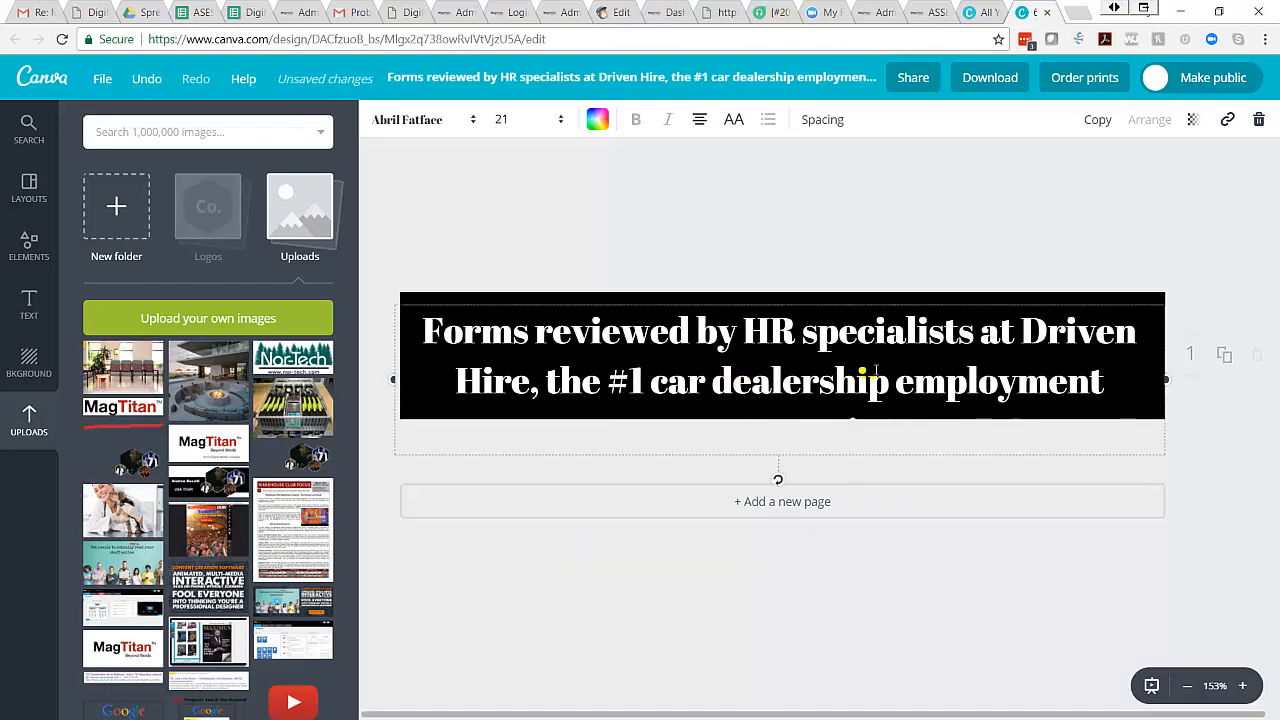
# Step: Set the heading's font size to 18 and centre it on the black banner
pyautogui.click(528, 121)
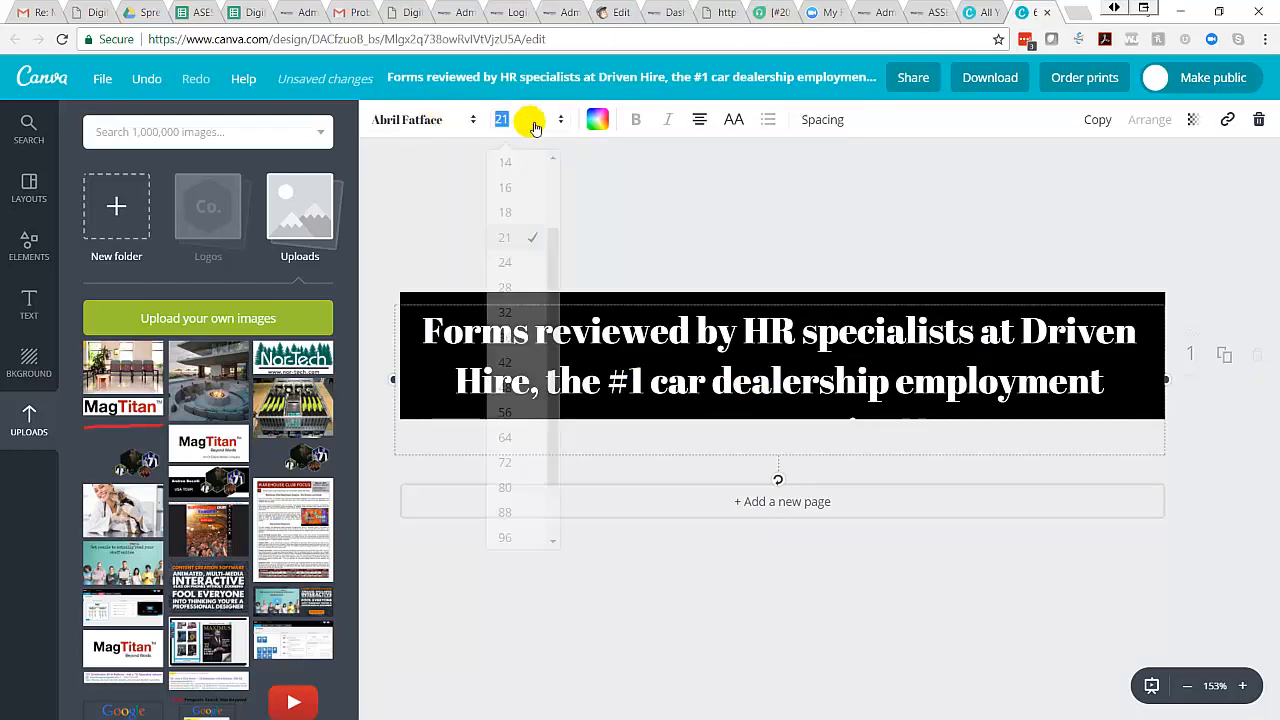
pyautogui.click(512, 211)
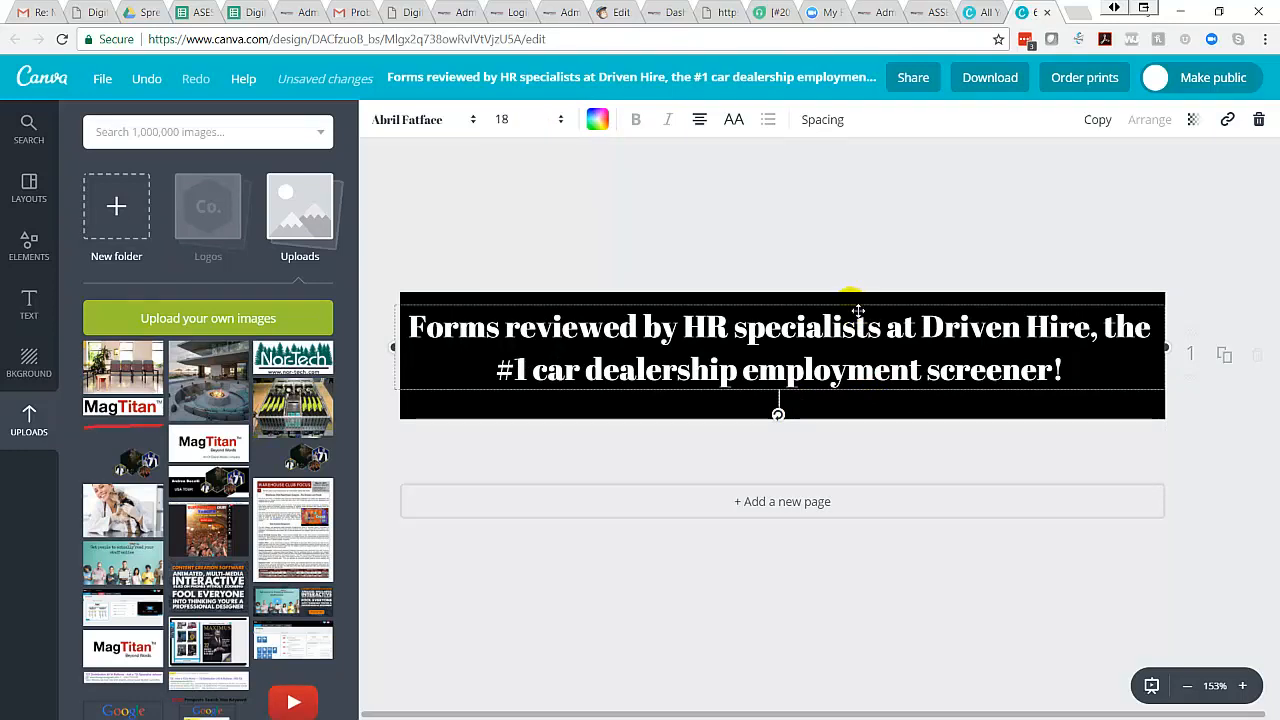
pyautogui.moveTo(858, 311); pyautogui.dragTo(857, 317)
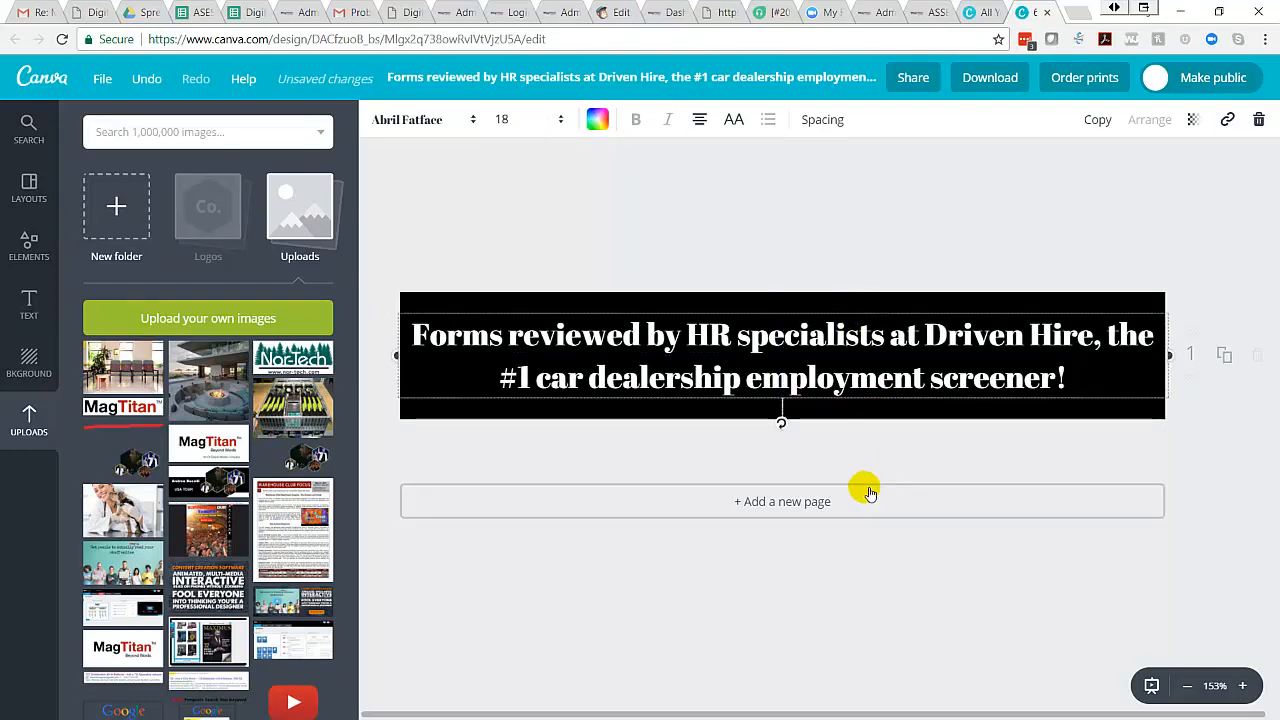
pyautogui.click(859, 576)
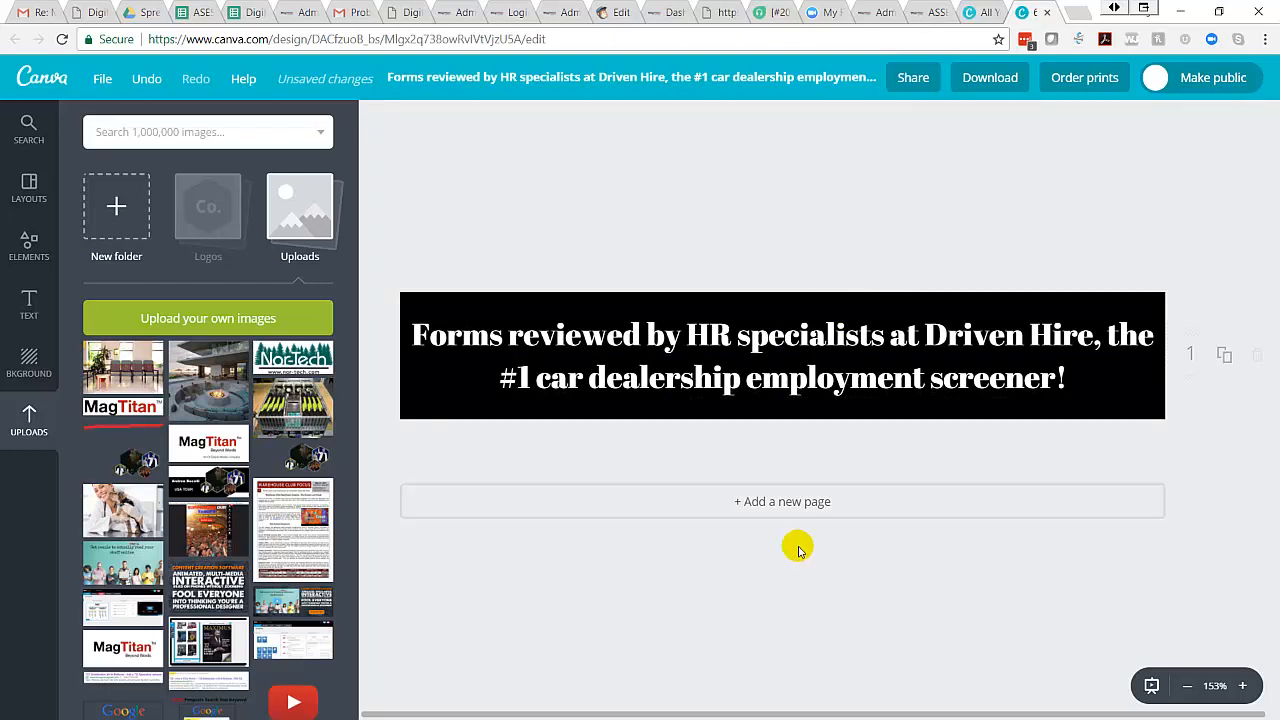
# Step: Download the banner design as a PNG file
pyautogui.click(972, 85)
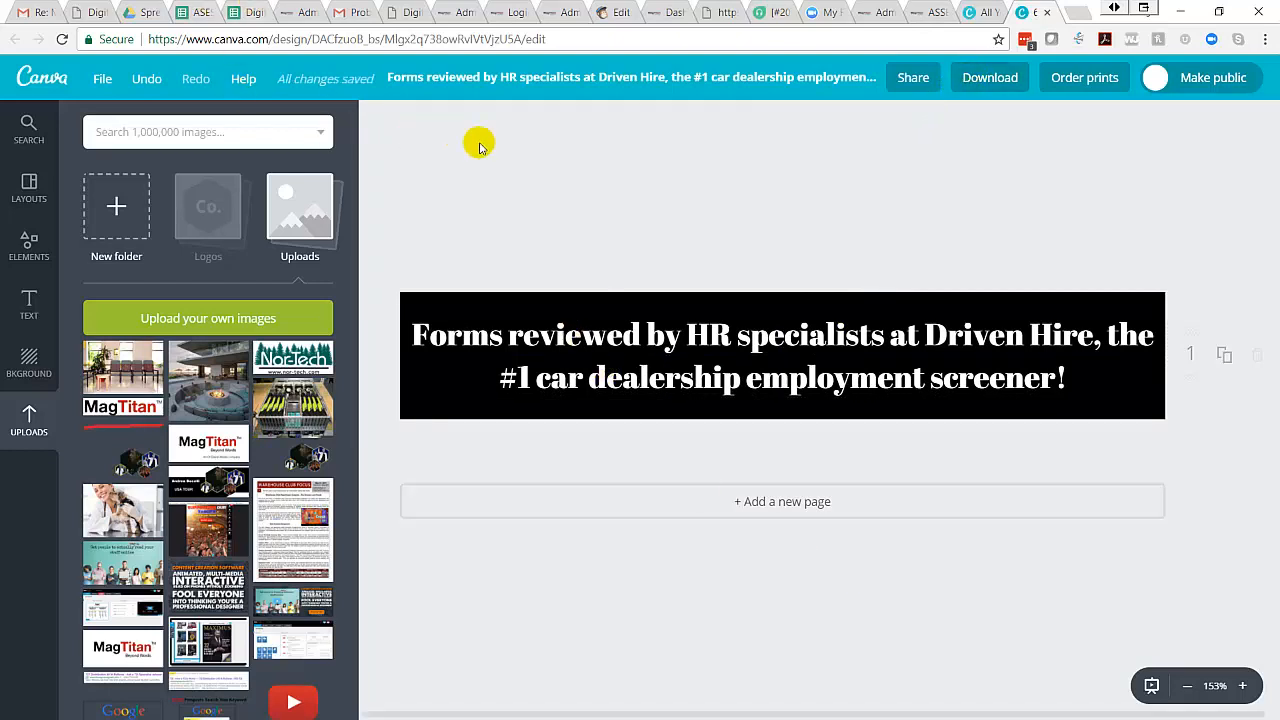
pyautogui.click(975, 85)
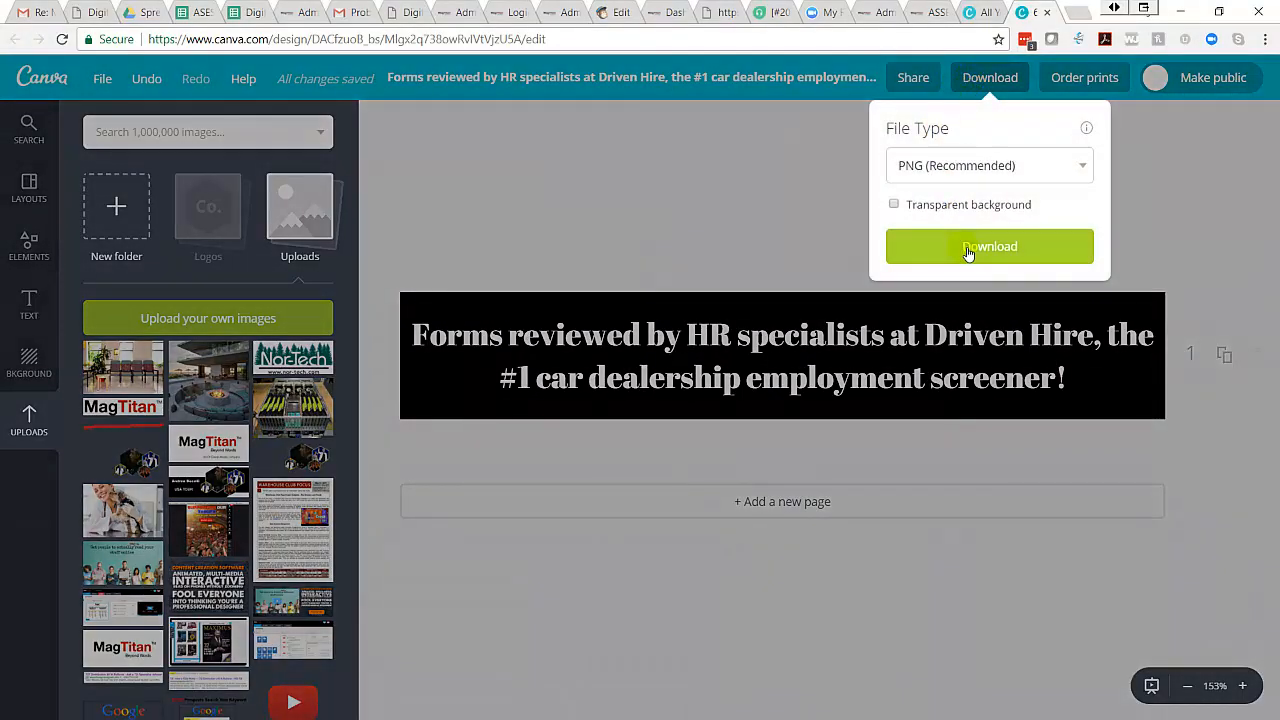
pyautogui.click(988, 247)
# Step: Switch back to the Mailchimp template and add an image block above the "Program presented by HR specialists" line
pyautogui.click(612, 12)
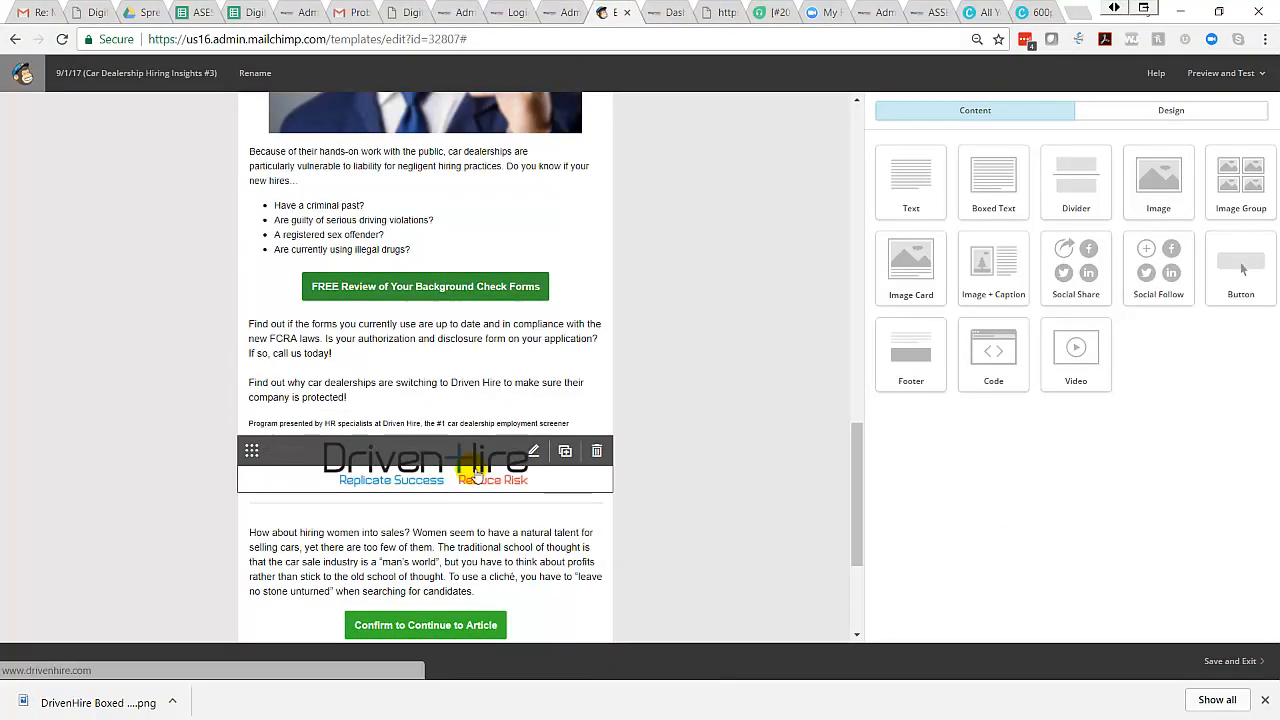
pyautogui.moveTo(477, 426)
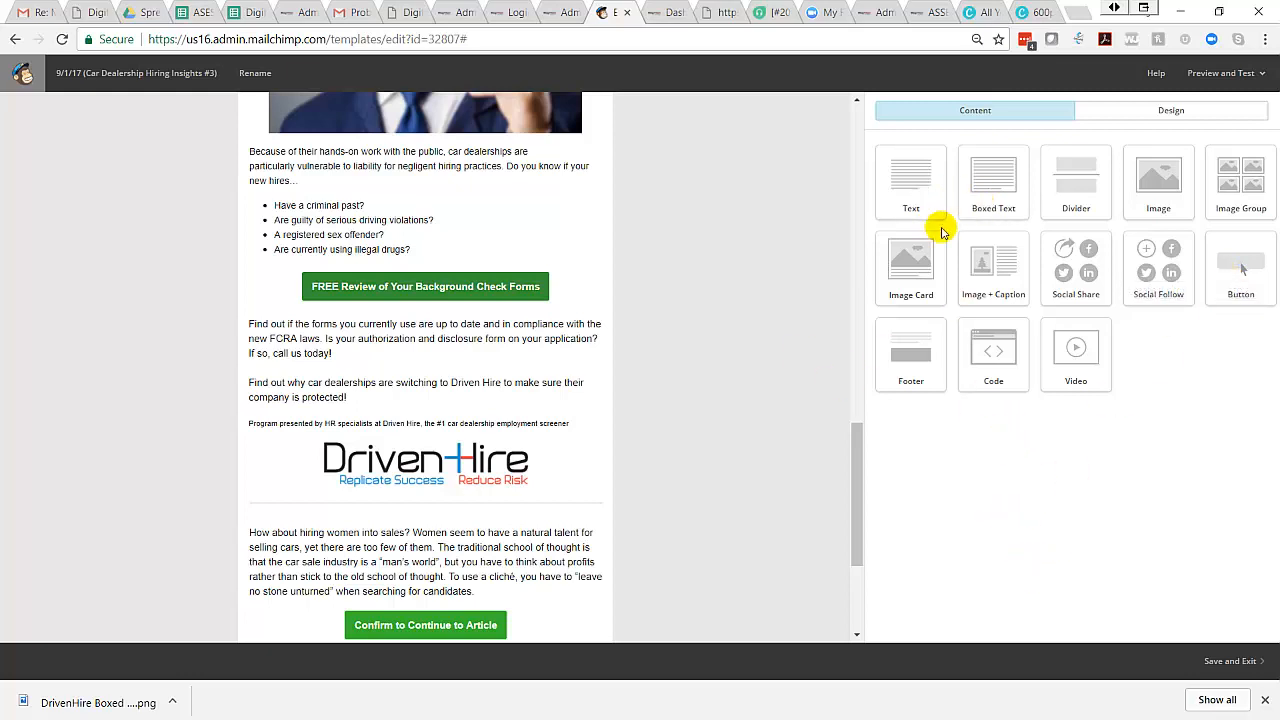
pyautogui.moveTo(1156, 190); pyautogui.dragTo(505, 447)
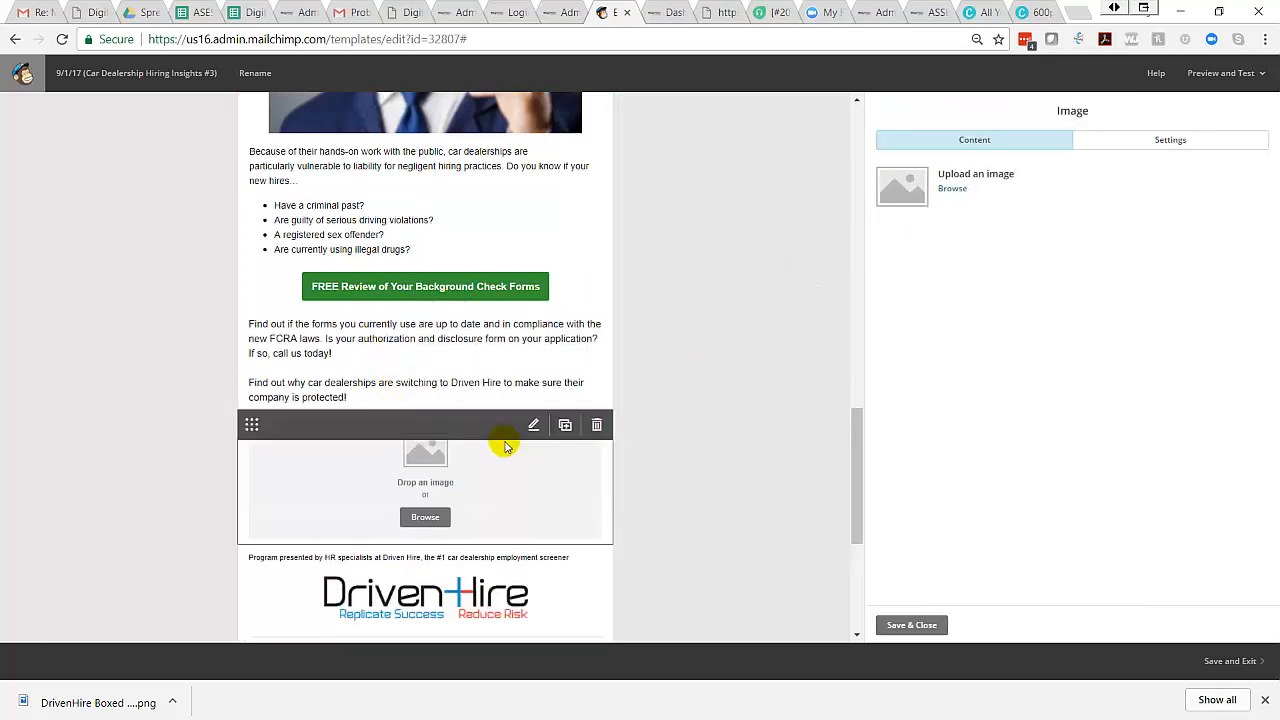
# Step: Upload the downloaded black banner image from the computer and place it in the empty image block above the Driven Hire logo
pyautogui.click(951, 191)
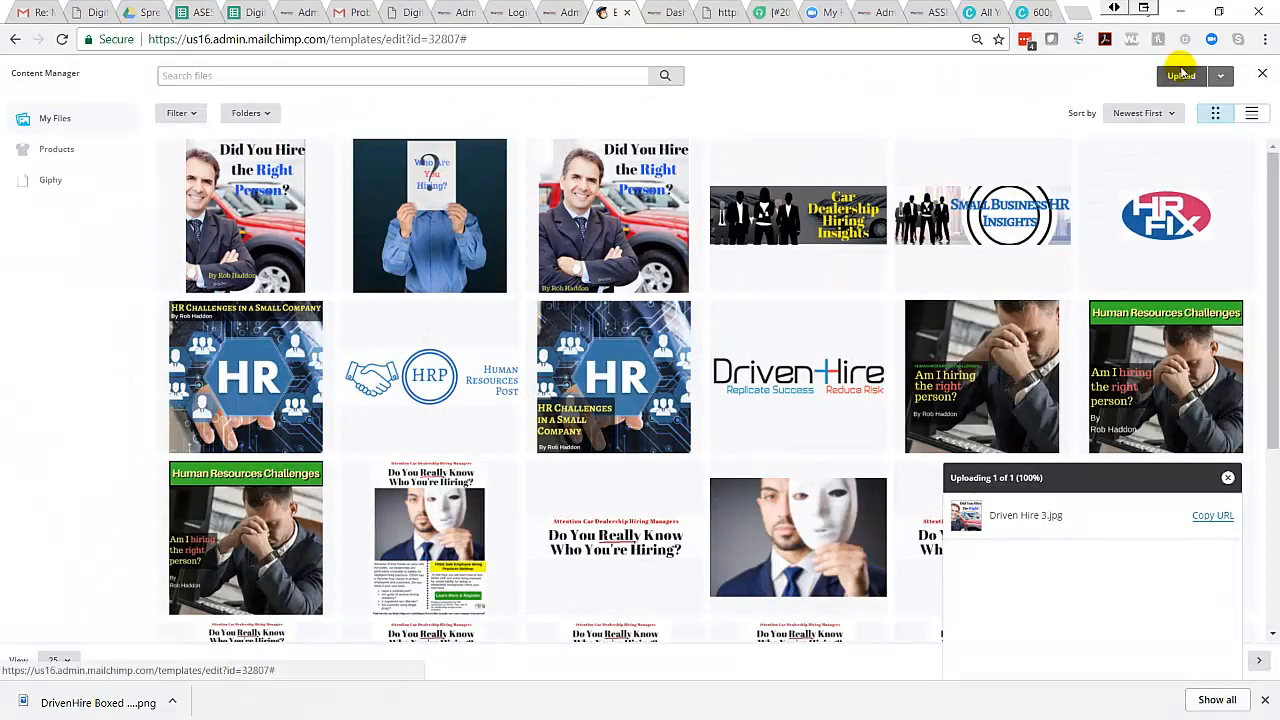
pyautogui.click(1178, 80)
pyautogui.scroll(1, 106, 143)
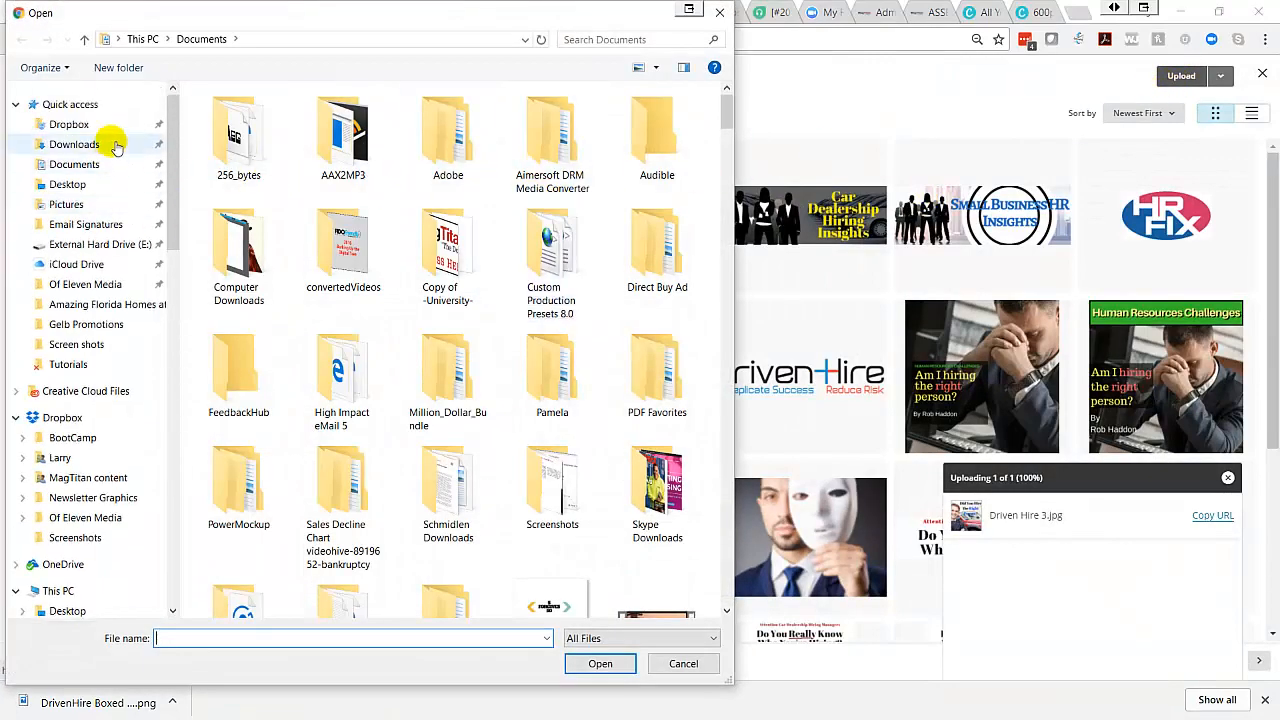
pyautogui.click(100, 104)
pyautogui.doubleClick(274, 391)
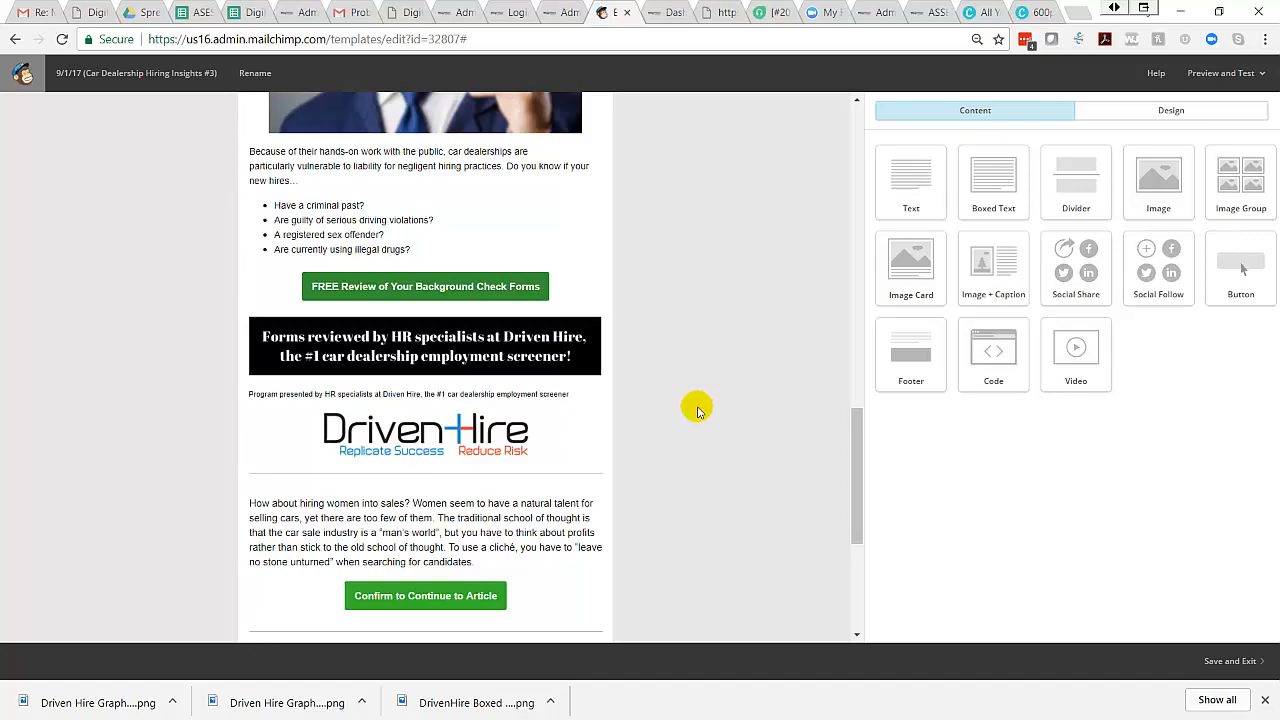
# Step: Replace the article paragraph below the Driven Hire logo with the text beginning "How about hiring women into sales?" and save the block
pyautogui.scroll(5, 694, 409)
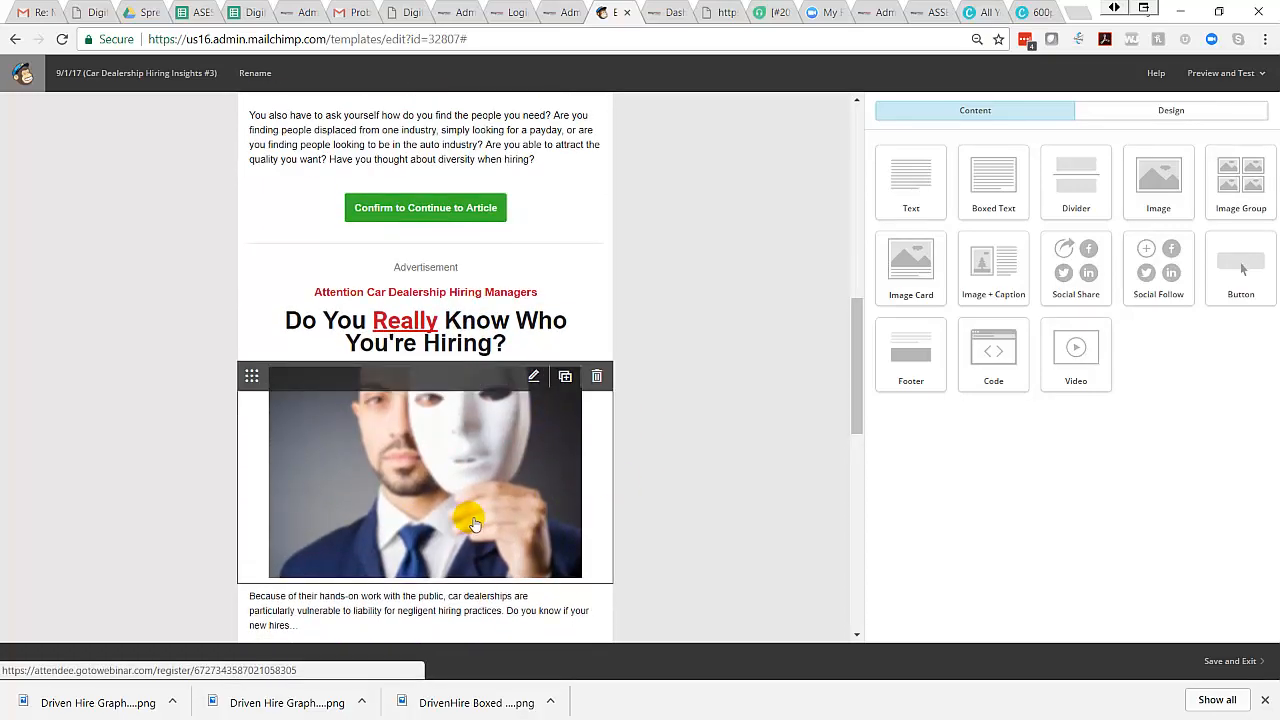
pyautogui.scroll(-2, 469, 518)
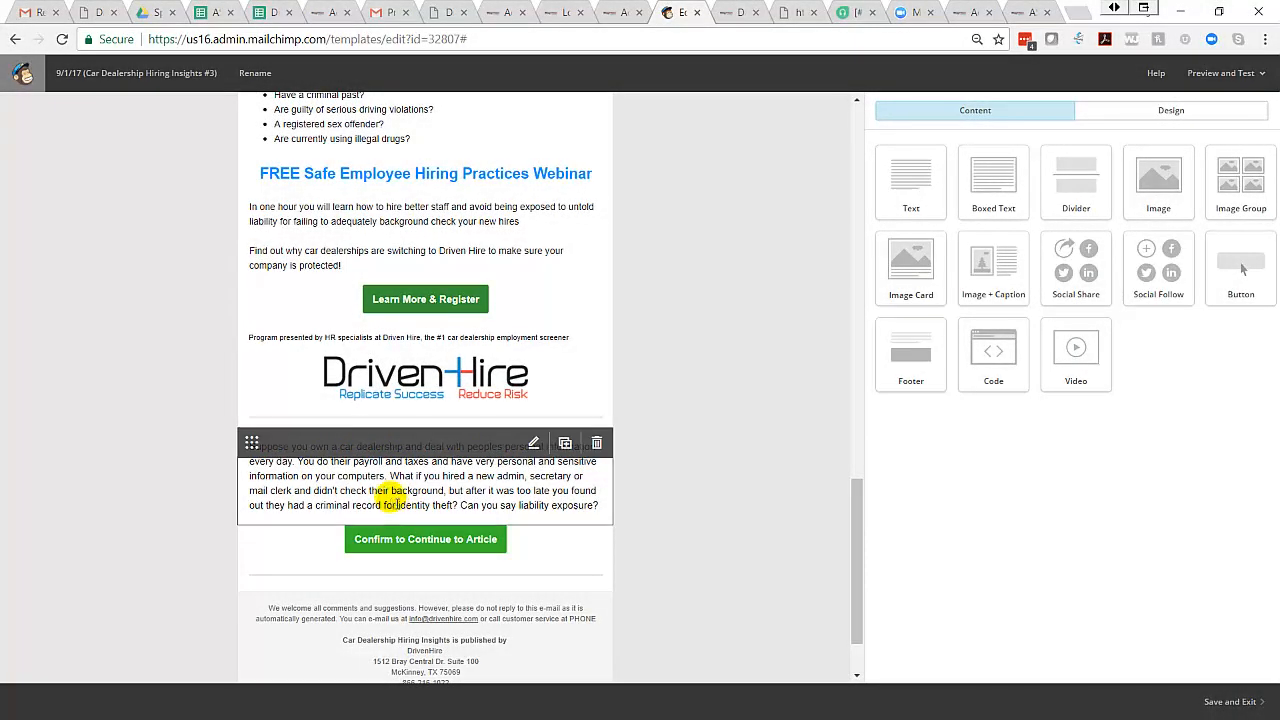
pyautogui.click(392, 499)
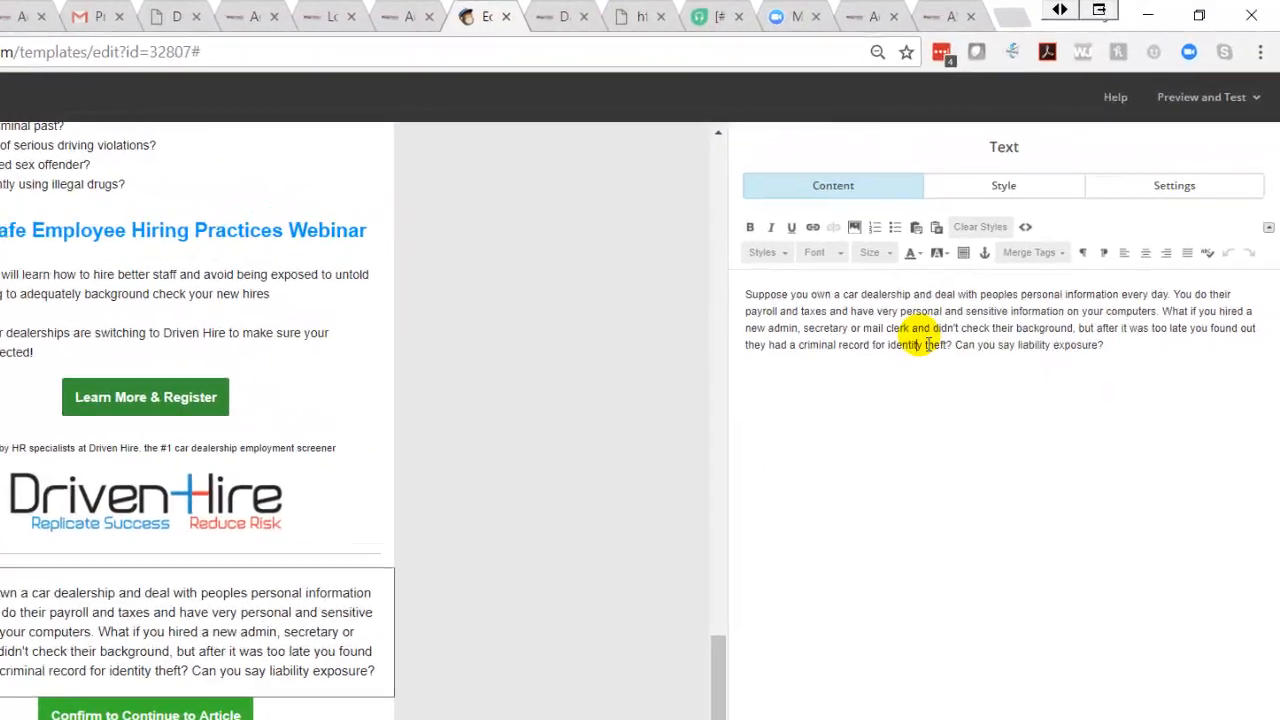
pyautogui.tripleClick(1007, 250)
pyautogui.write('How about hiring women into sales? Women seem to have a natural talent for selling cars, yet there are too few of them. The traditional school of thought is that the car sale industry is a "man\'s world", but you have to think about profits rather than stick to the old school of thought. To use a cliché, you have to "leave no stone unturned" when searching for candidates.')
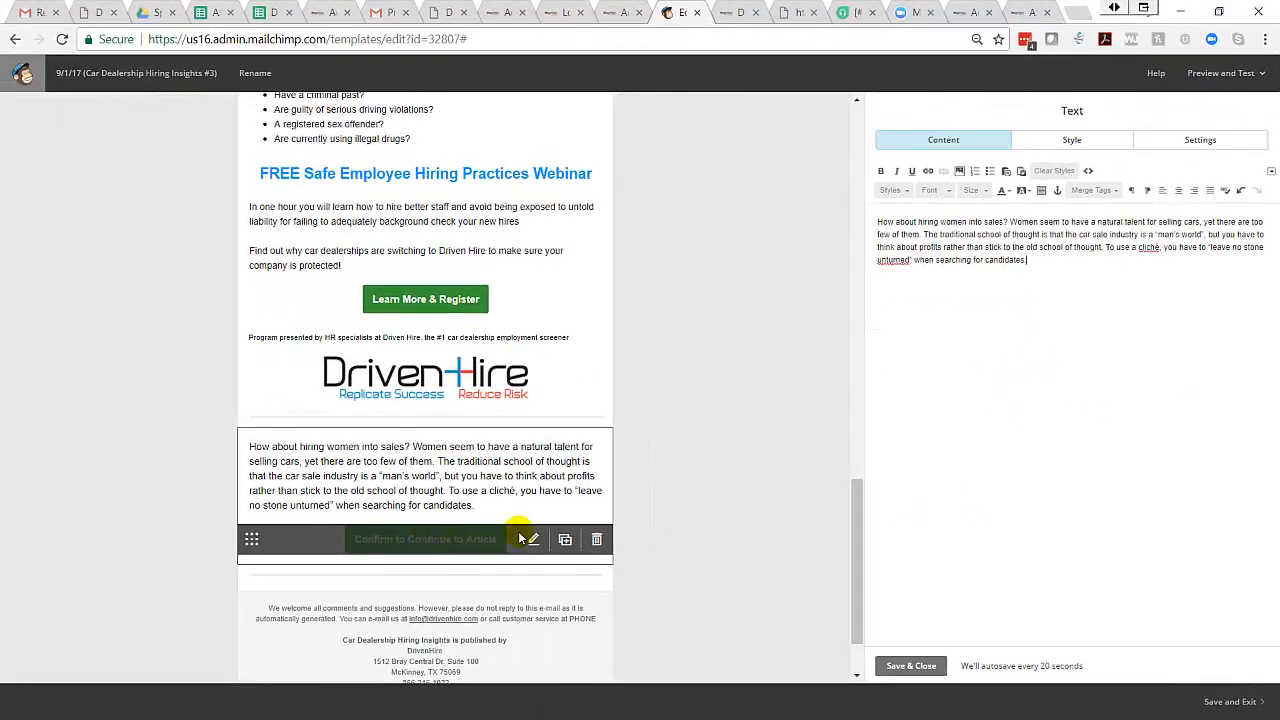
pyautogui.click(905, 664)
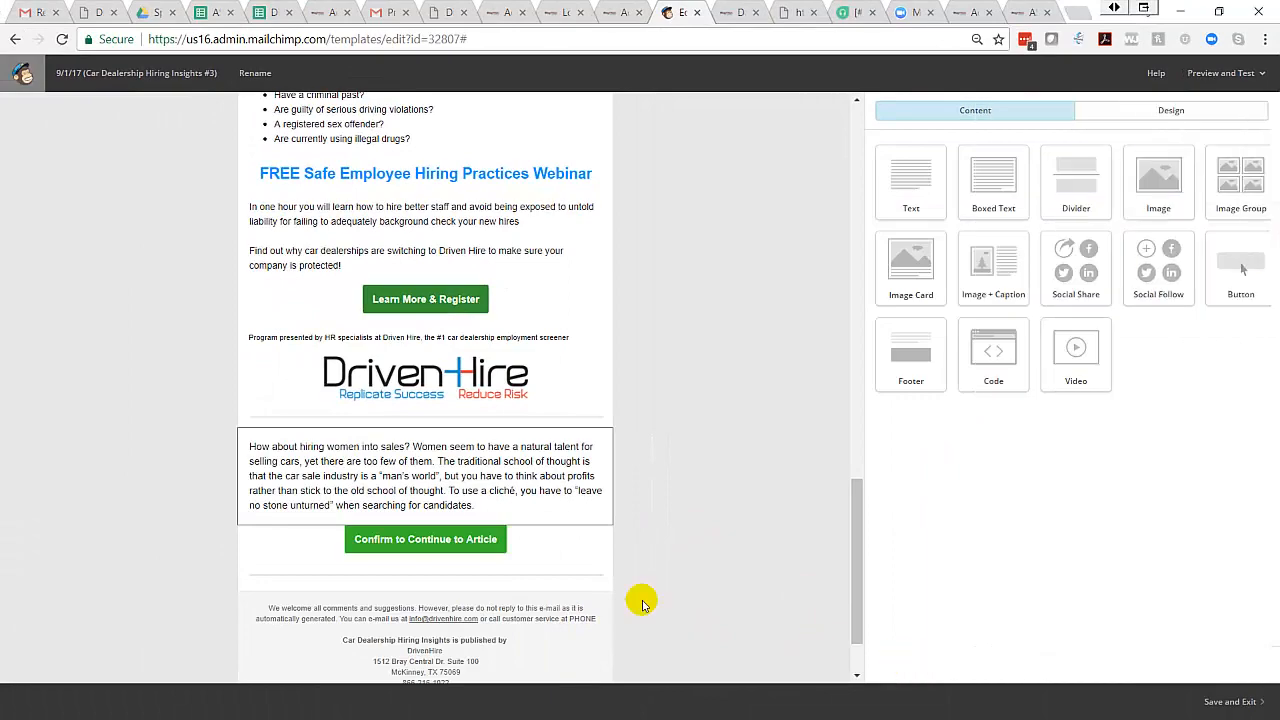
pyautogui.click(427, 545)
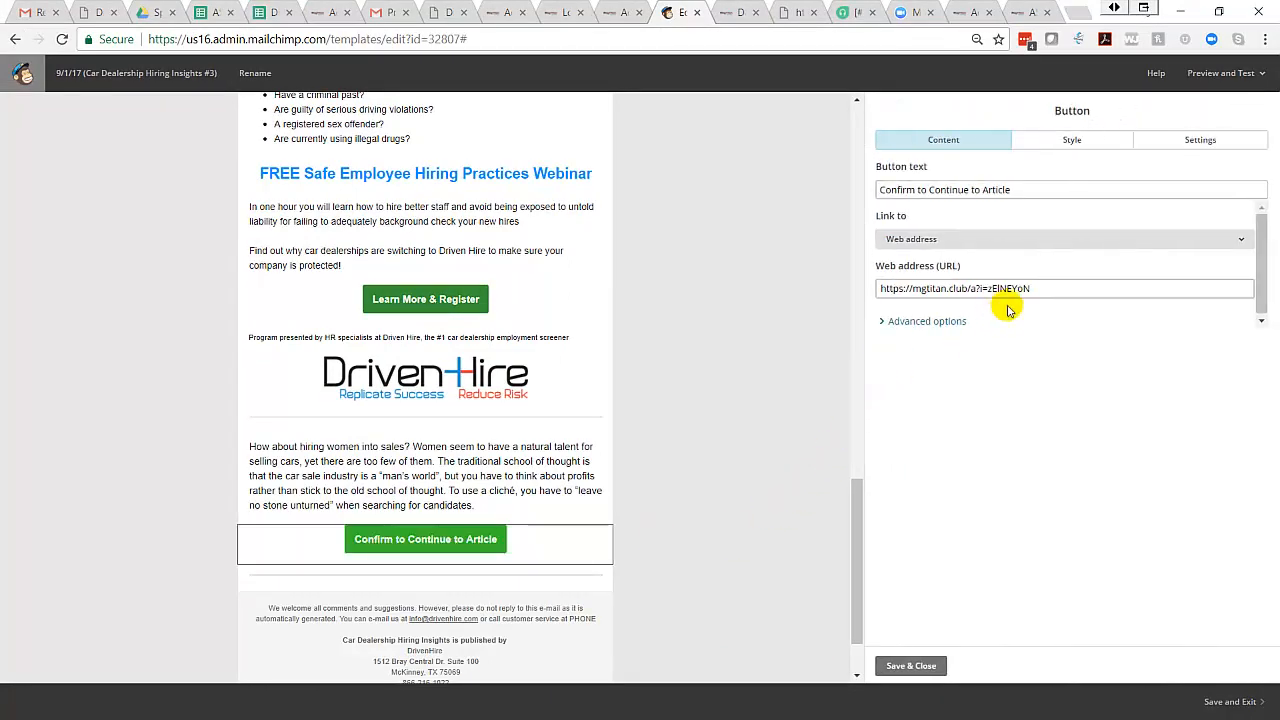
pyautogui.click(1039, 289)
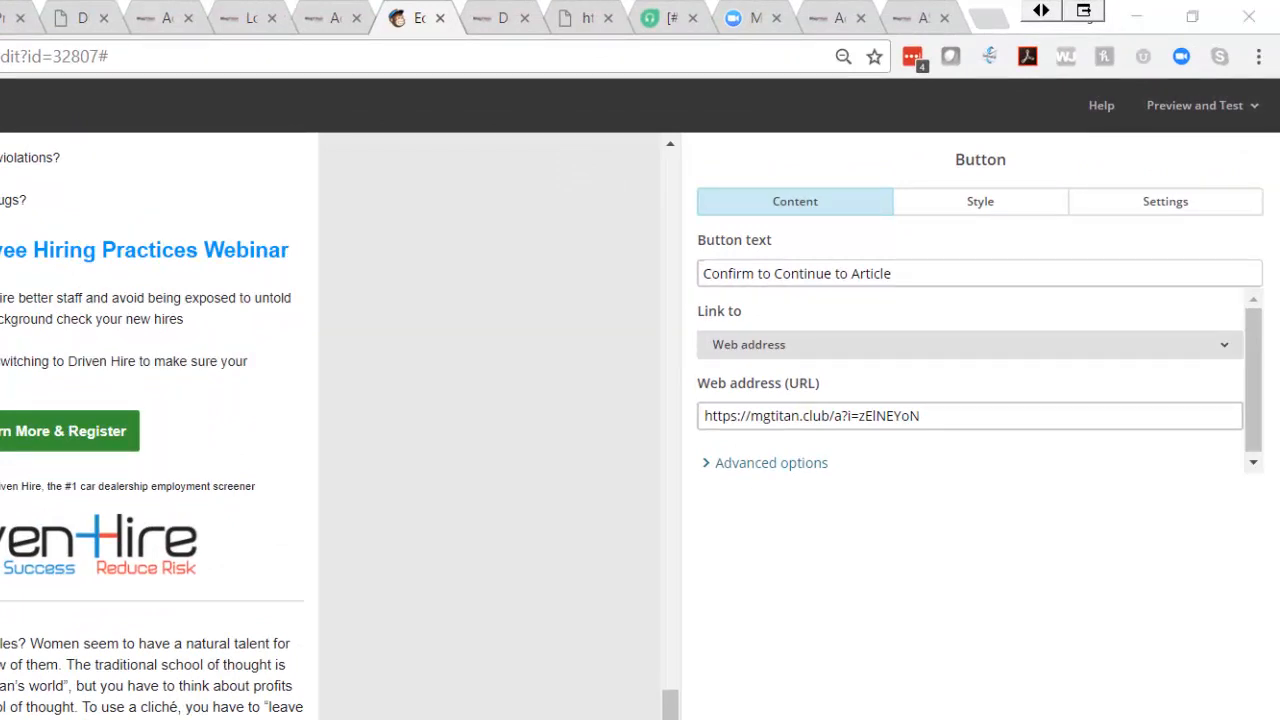
pyautogui.click(943, 420)
pyautogui.moveTo(943, 414); pyautogui.dragTo(659, 418)
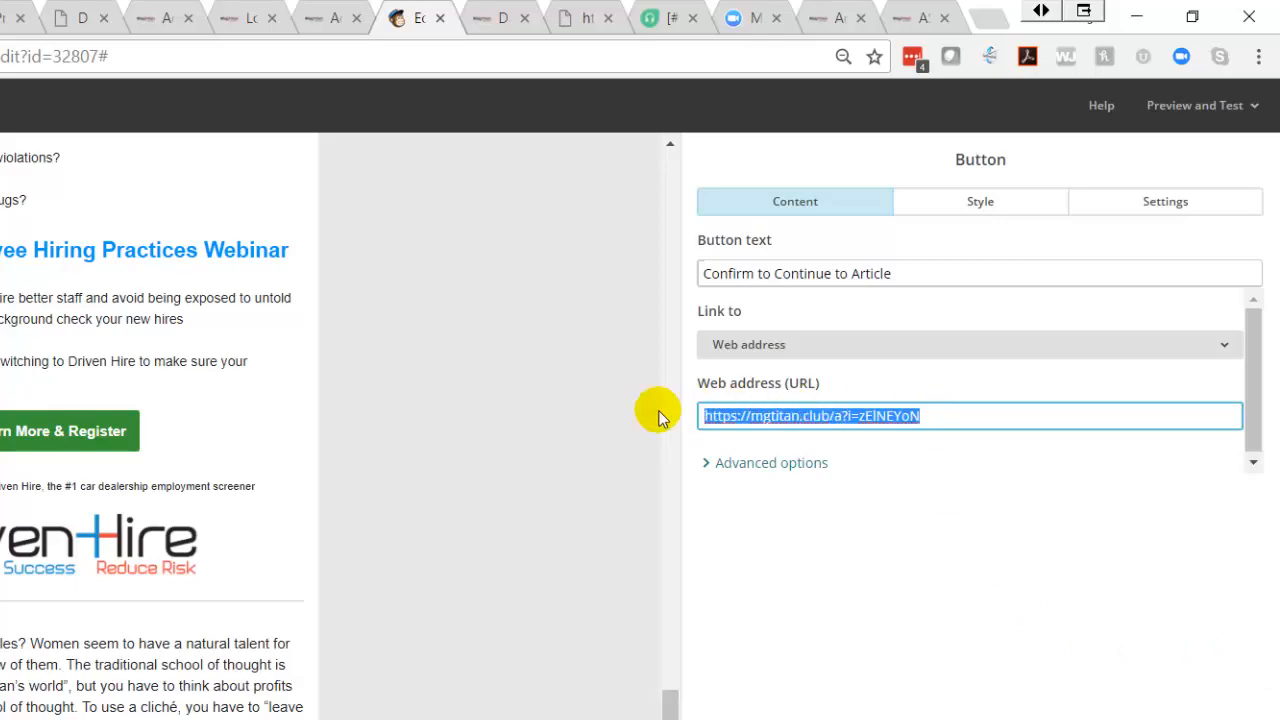
pyautogui.write('https://snip.ly/ekef59')
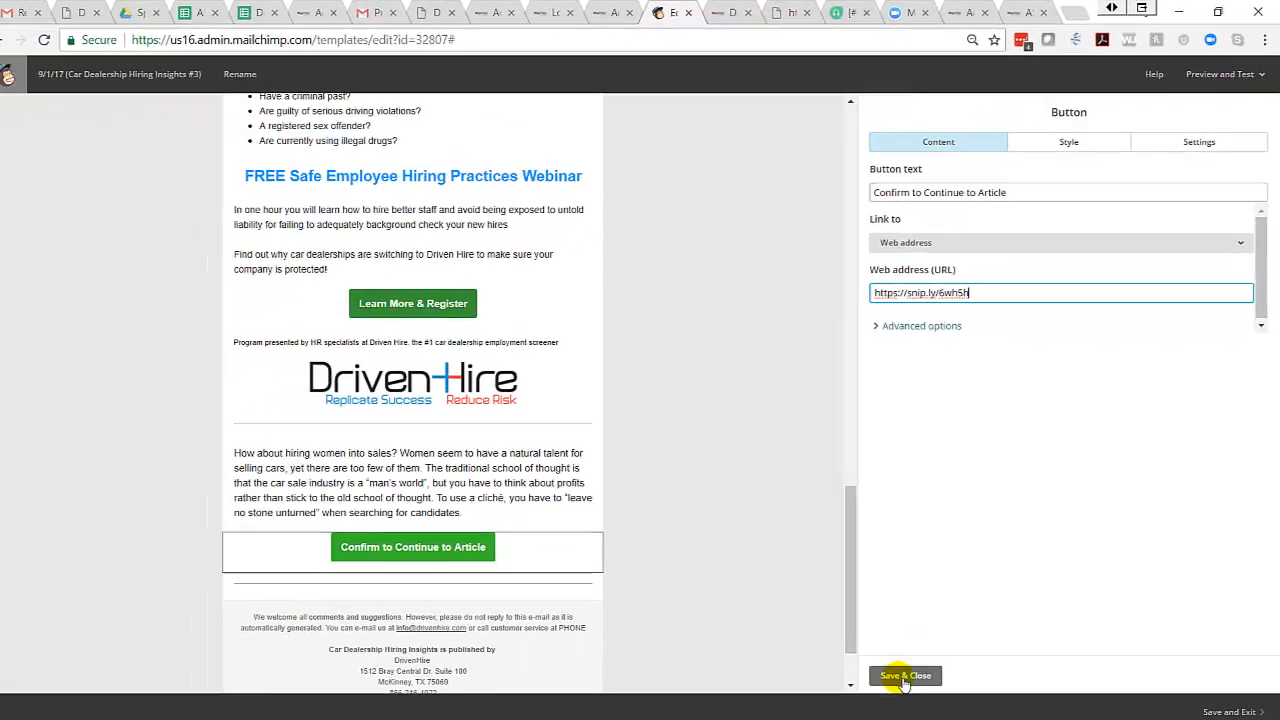
pyautogui.click(912, 700)
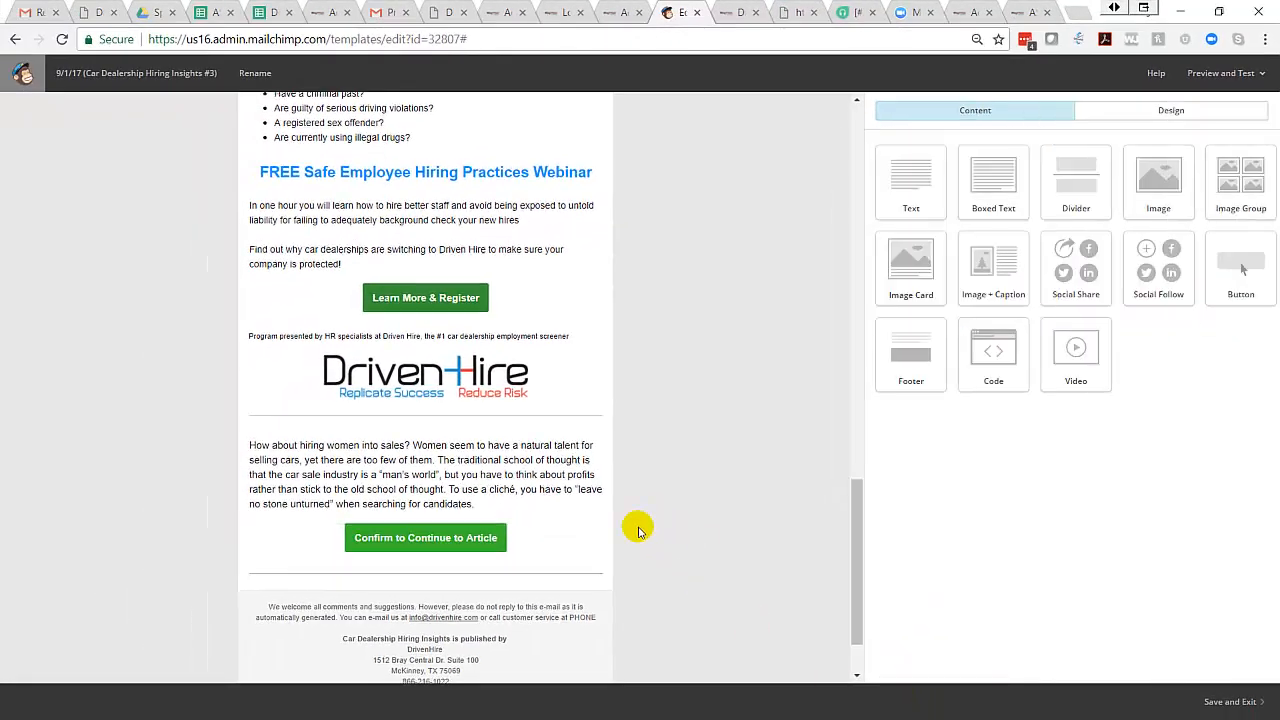
pyautogui.scroll(-1, 600, 530)
pyautogui.scroll(10, 528, 542)
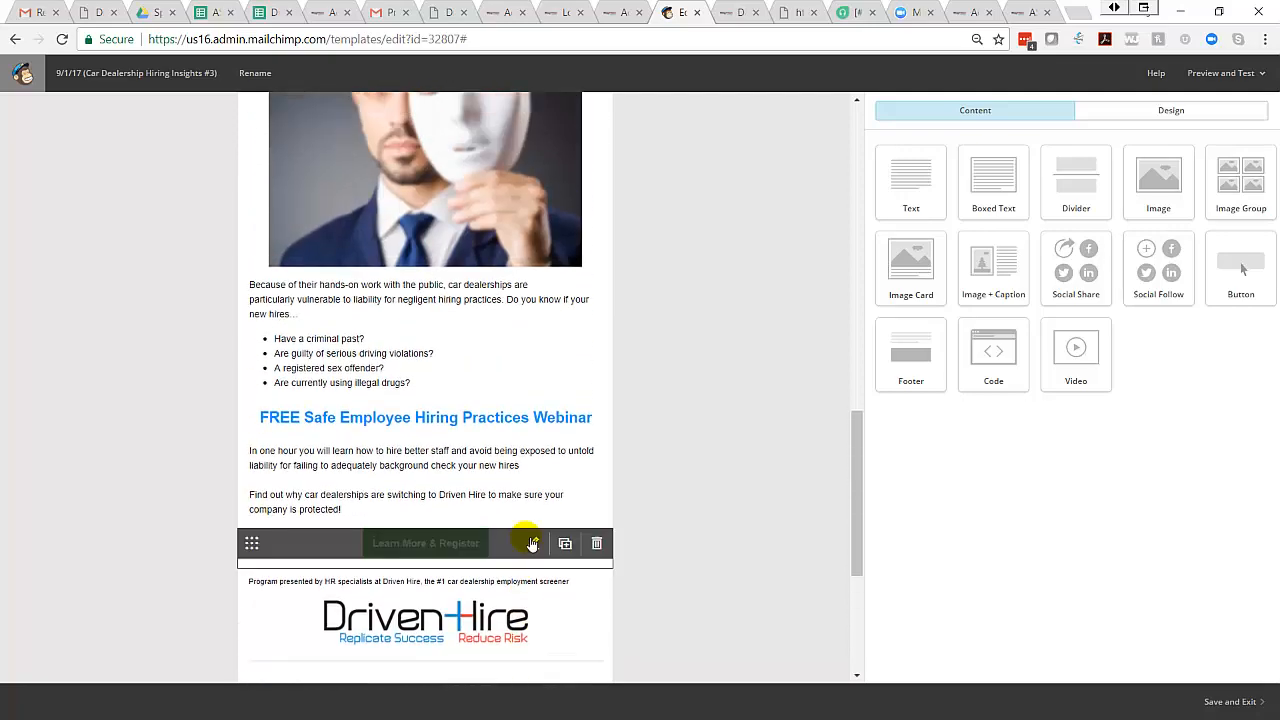
pyautogui.scroll(10, 531, 543)
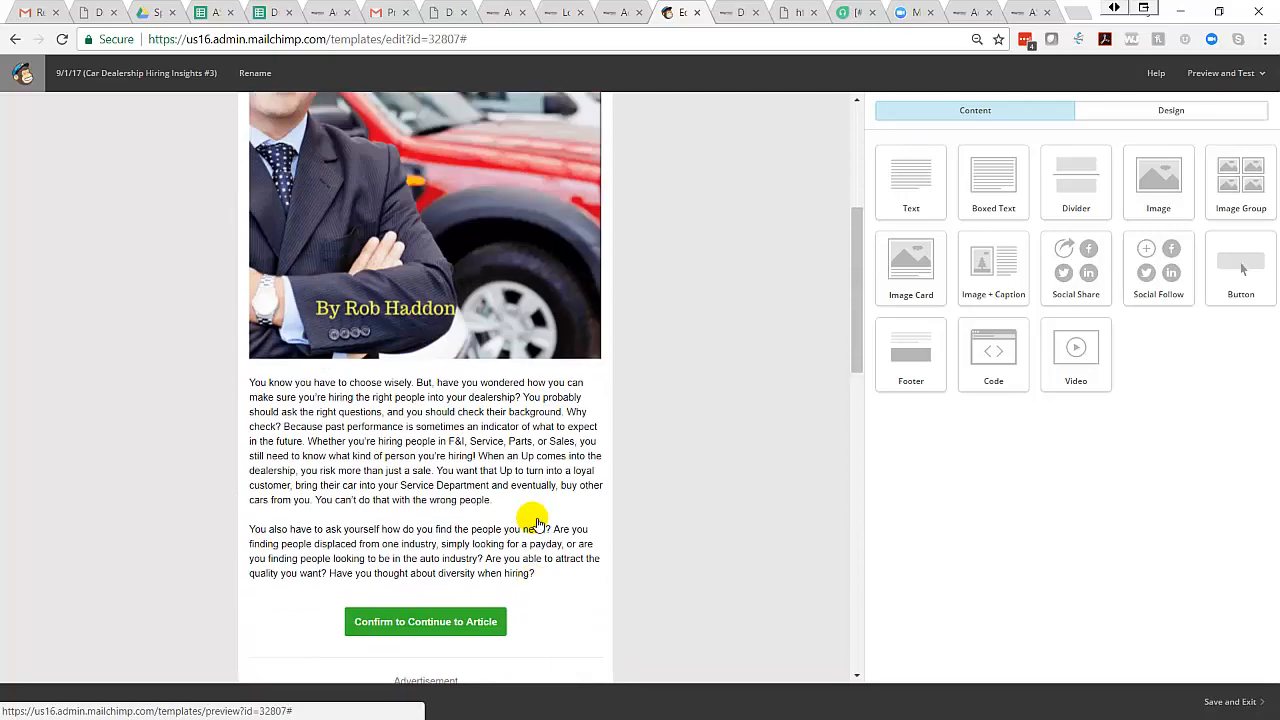